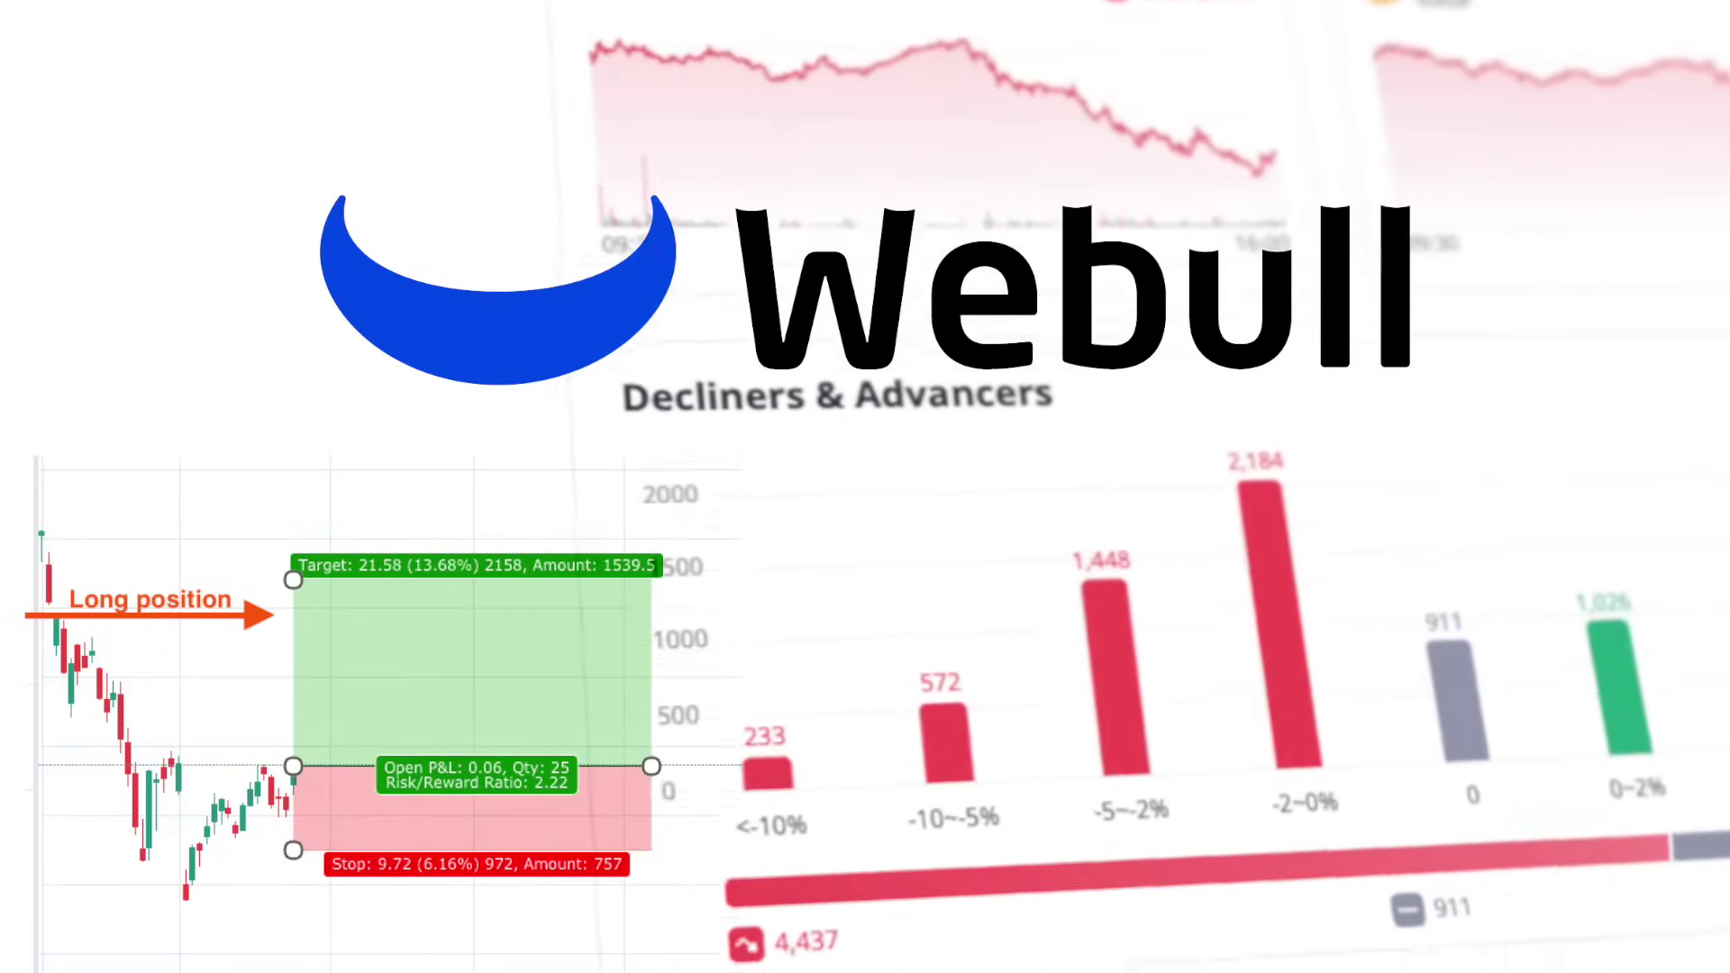
click(1213, 476)
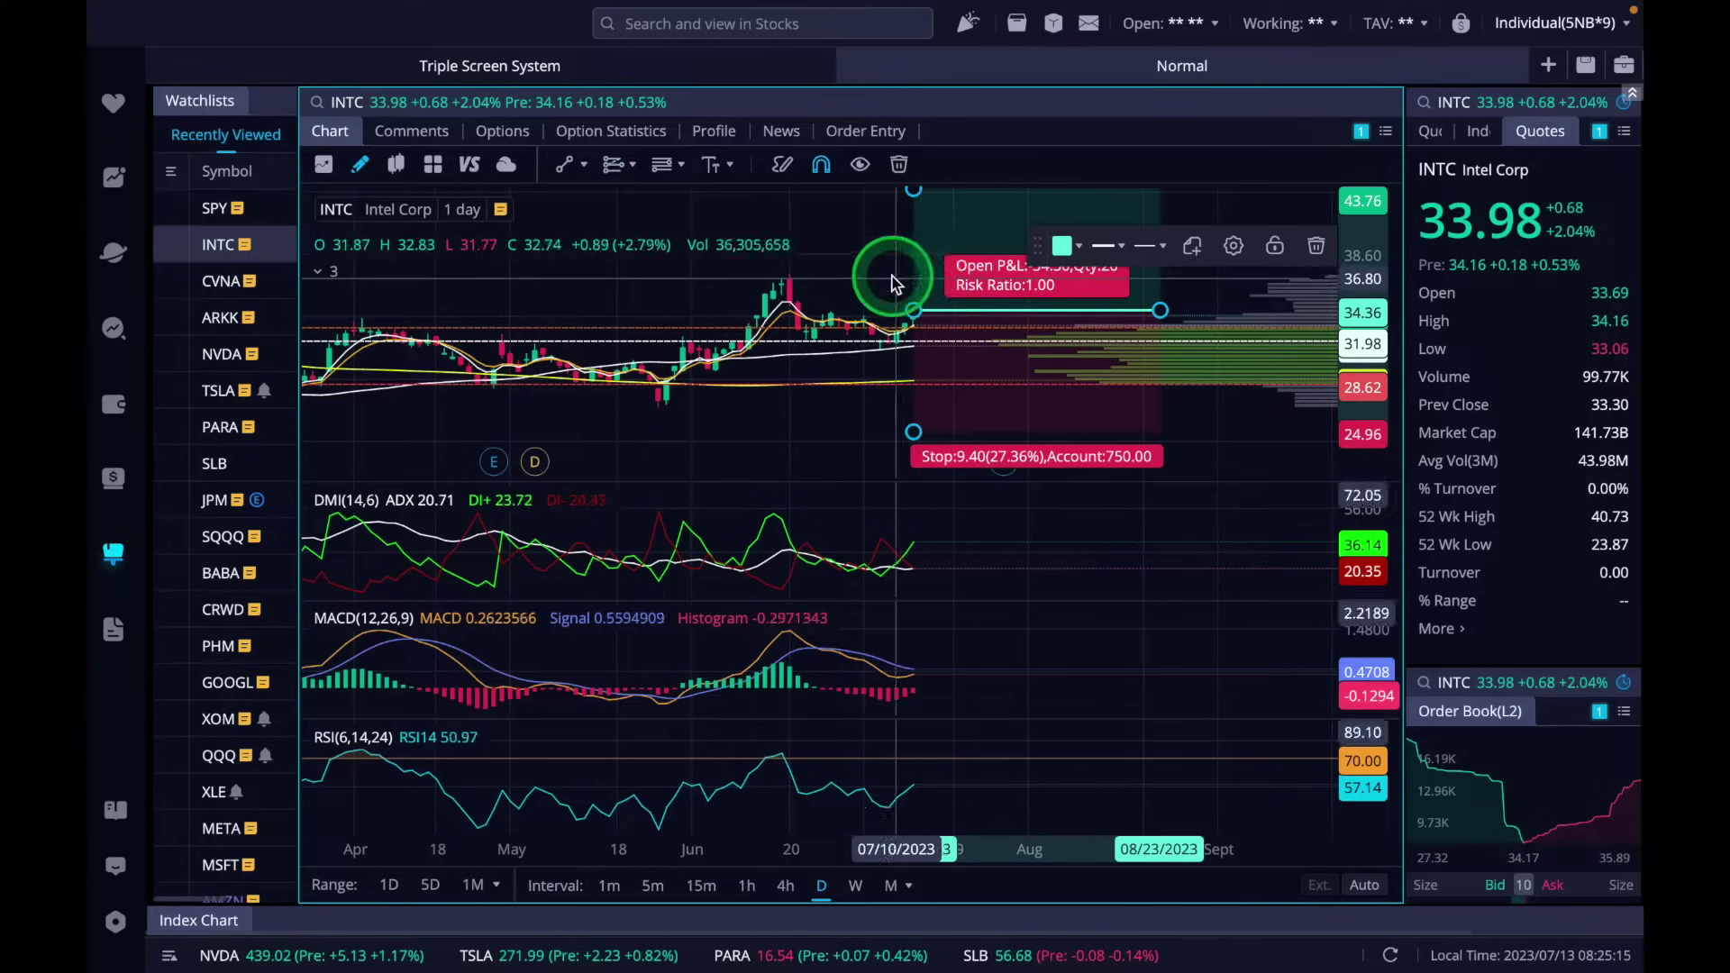
Reposition the long position on the INTC daily chart to start at 06/20/2023 with entry at 35.30, adjusting its target and stop levels
drag(892, 283, 916, 298)
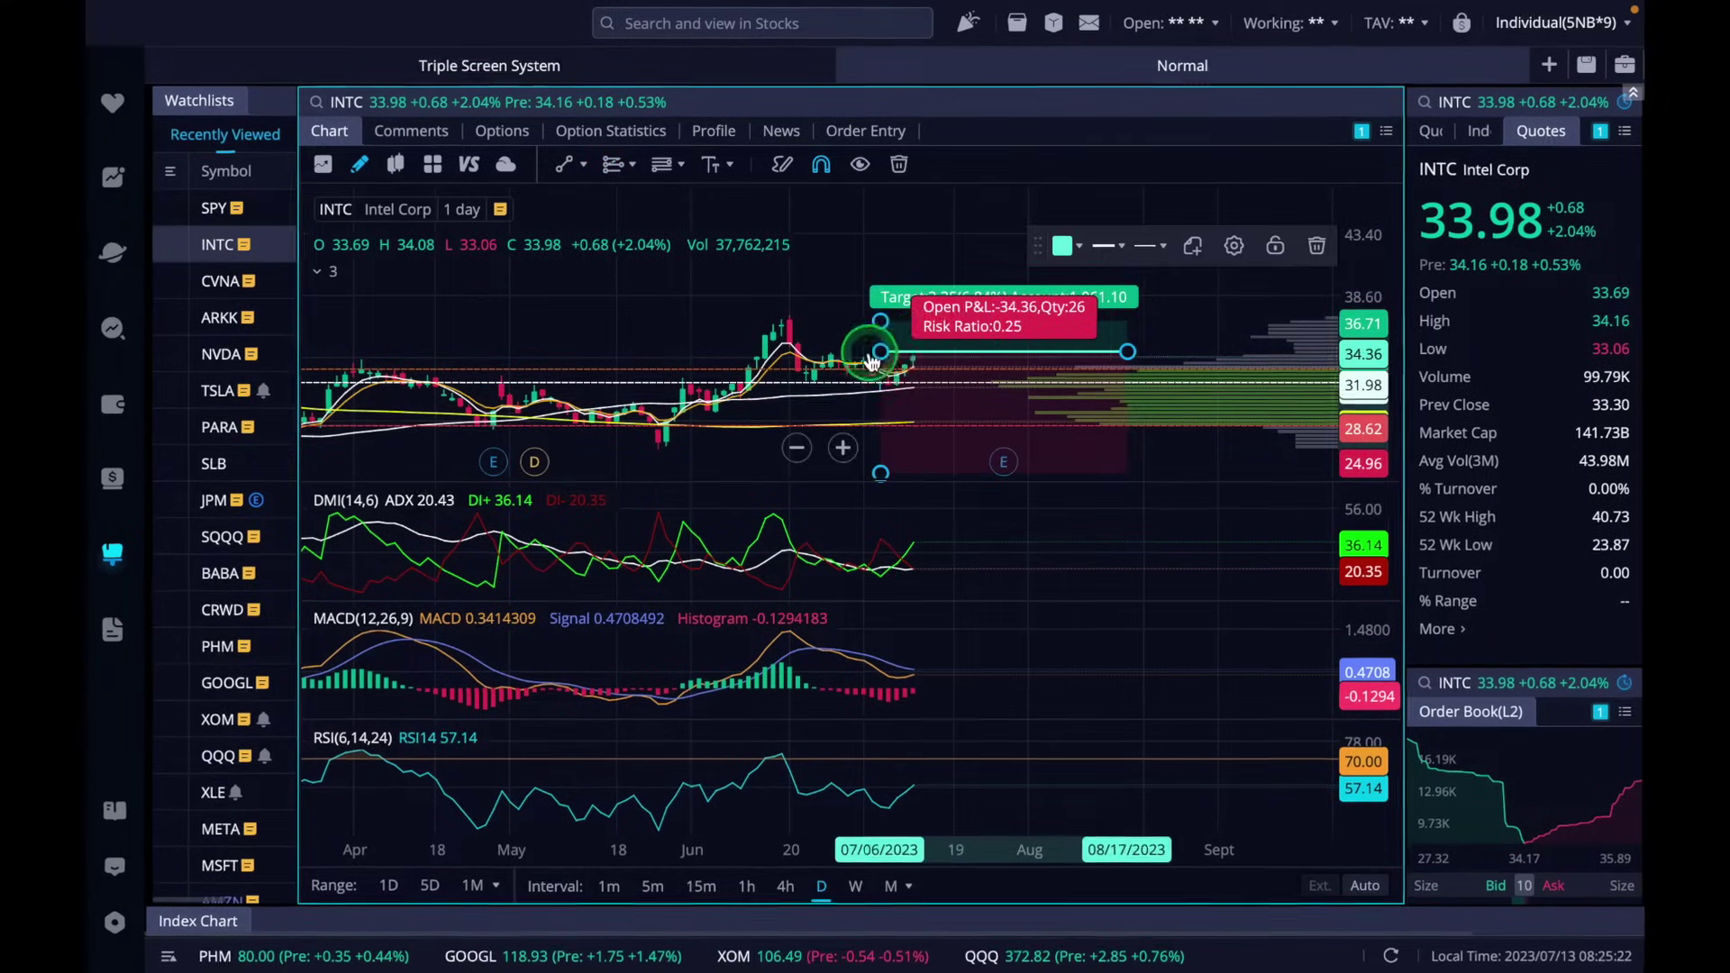
drag(871, 362, 1070, 473)
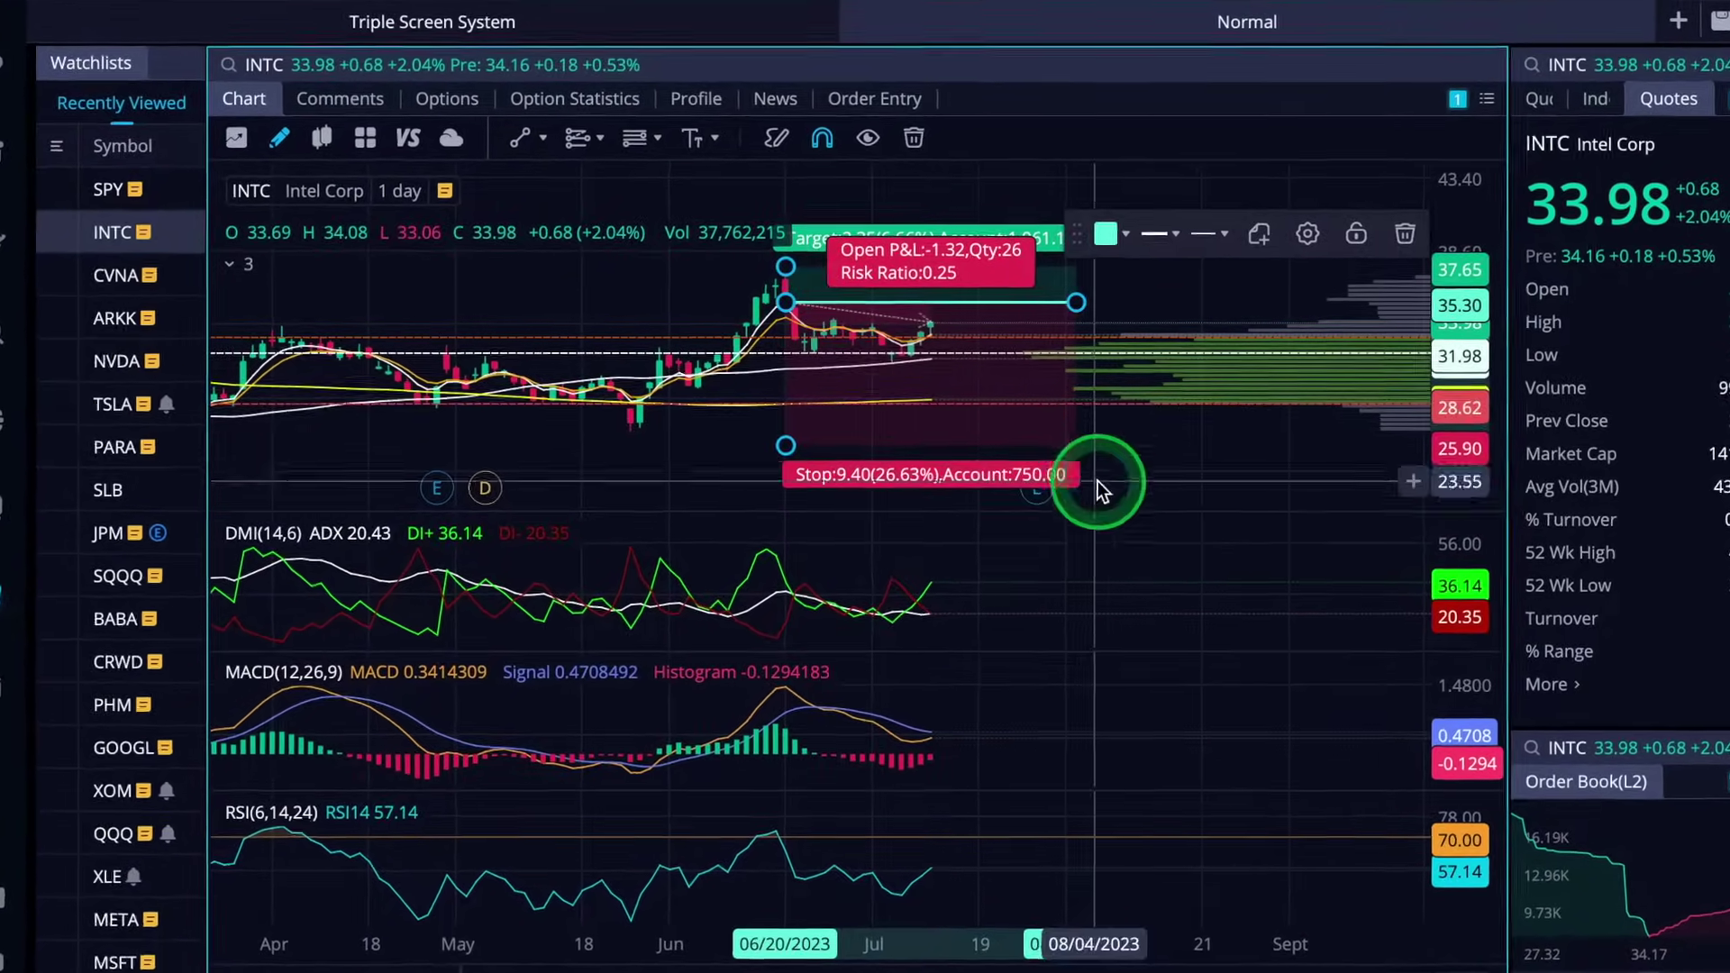
drag(808, 450, 816, 357)
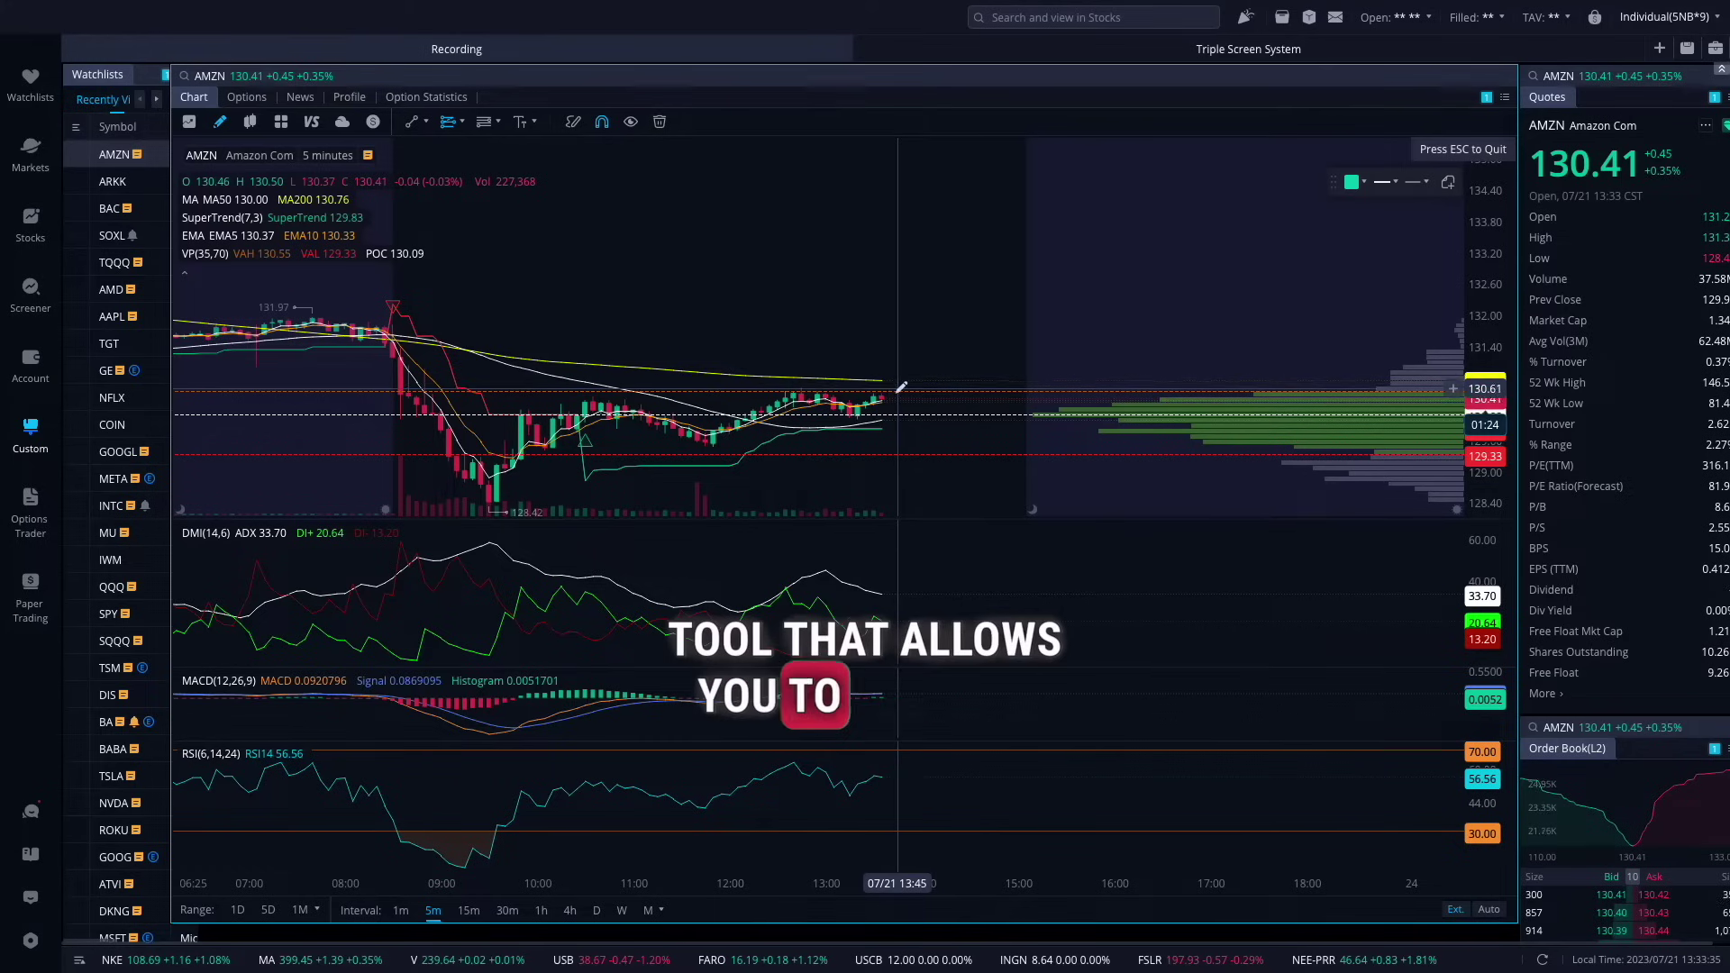
Place a long position just past the latest candle on the AMZN 5-minute chart and lower its target level
click(890, 385)
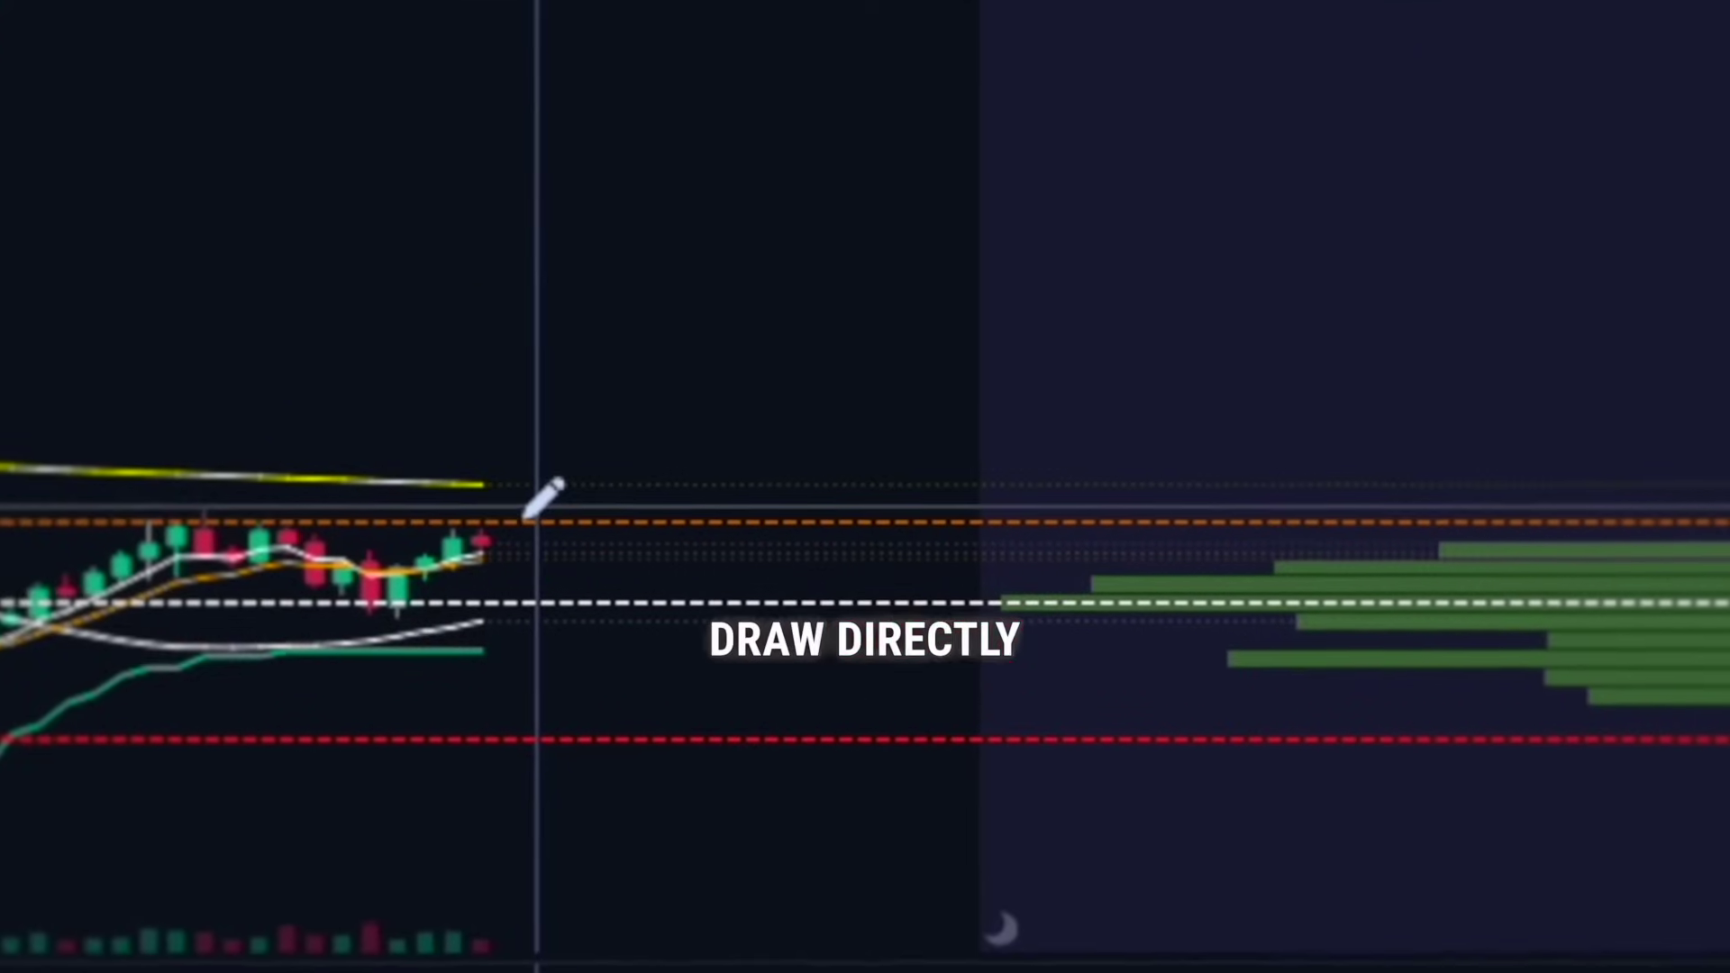
click(502, 499)
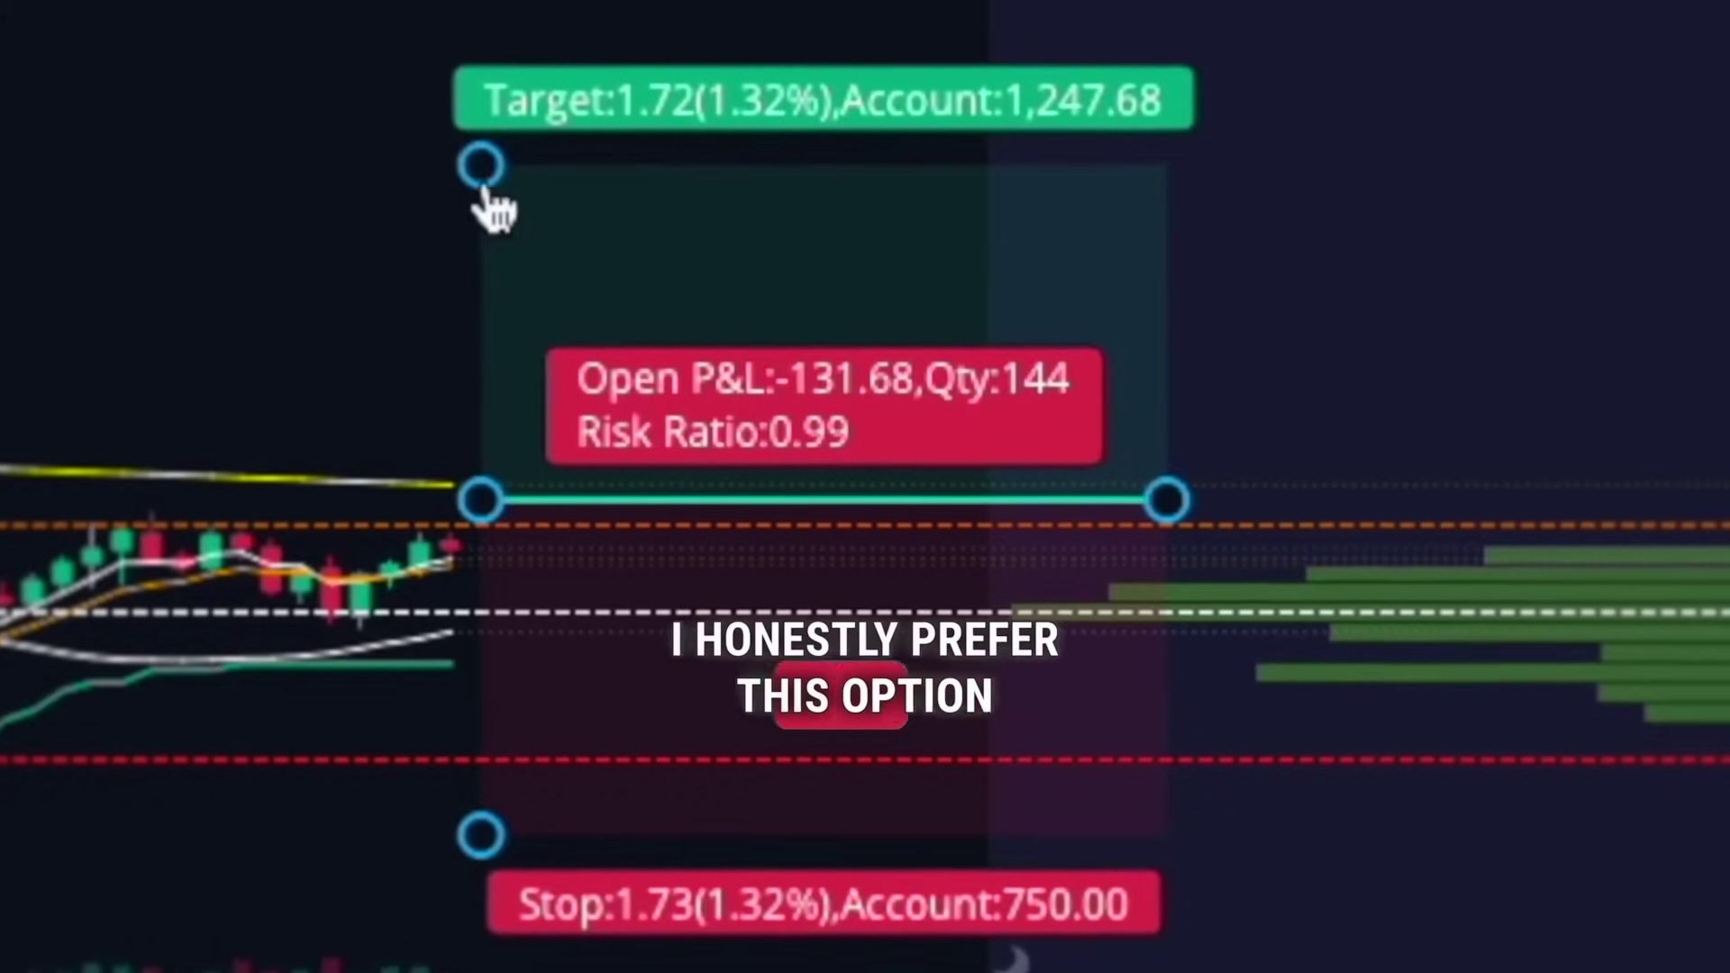
drag(473, 161, 440, 205)
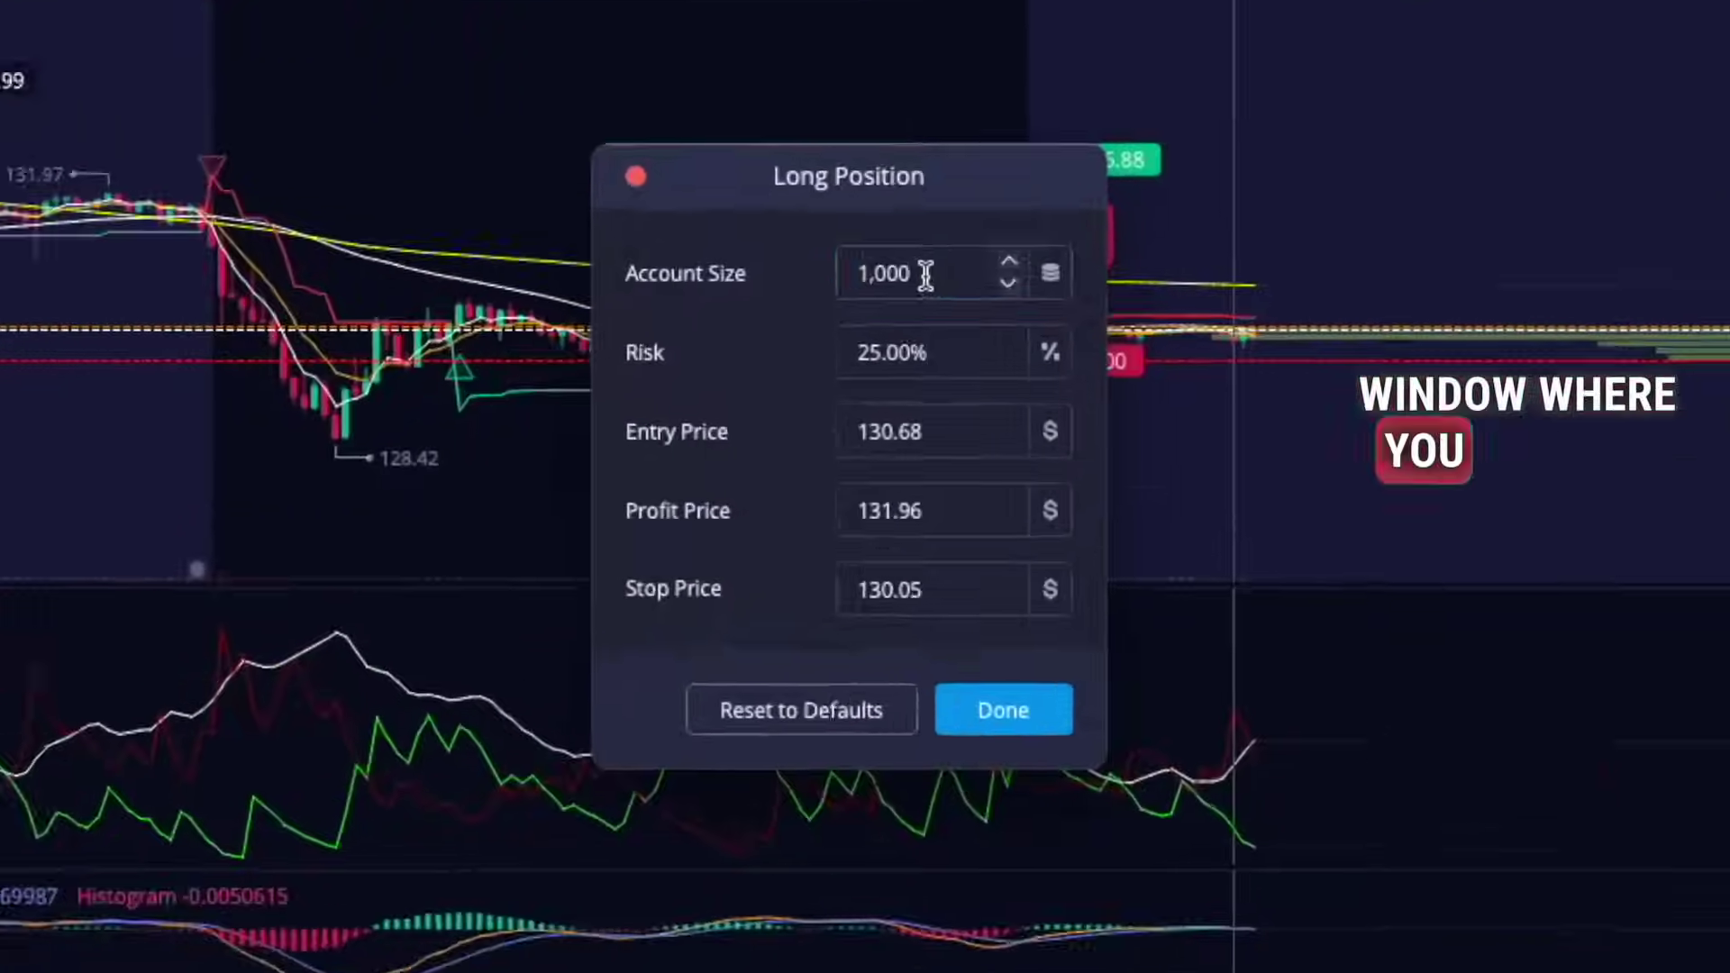
Set the long position's account size to 2,500 and its risk to 10%
click(879, 353)
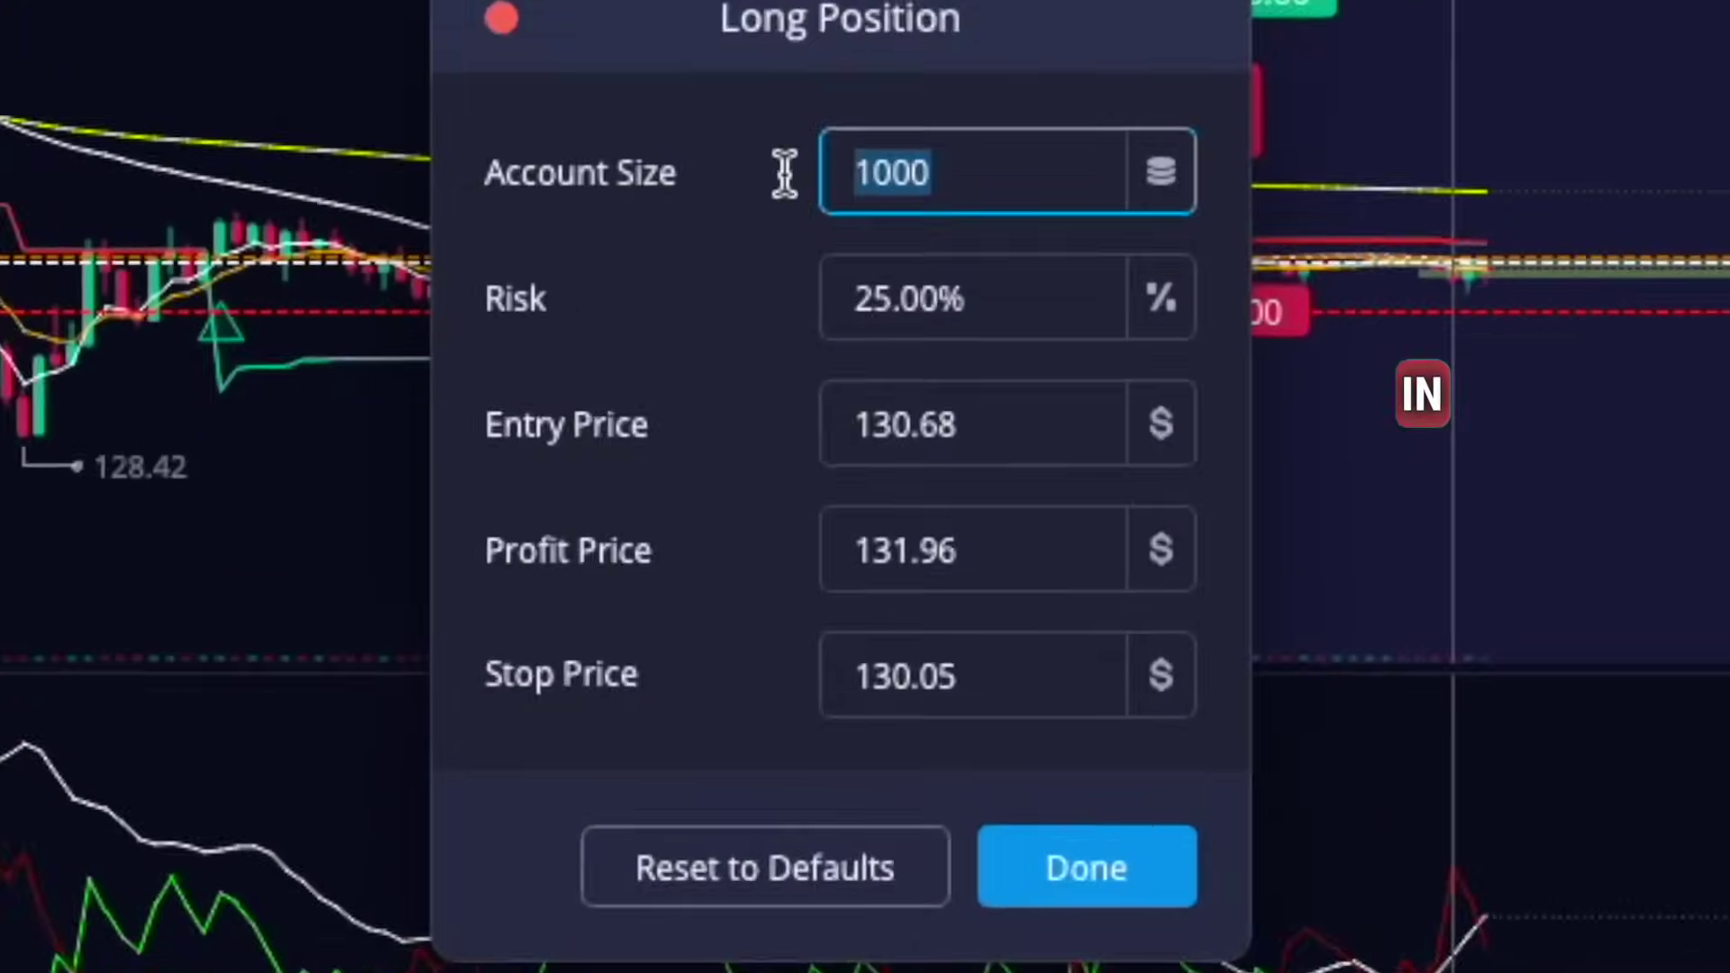
text(2500)
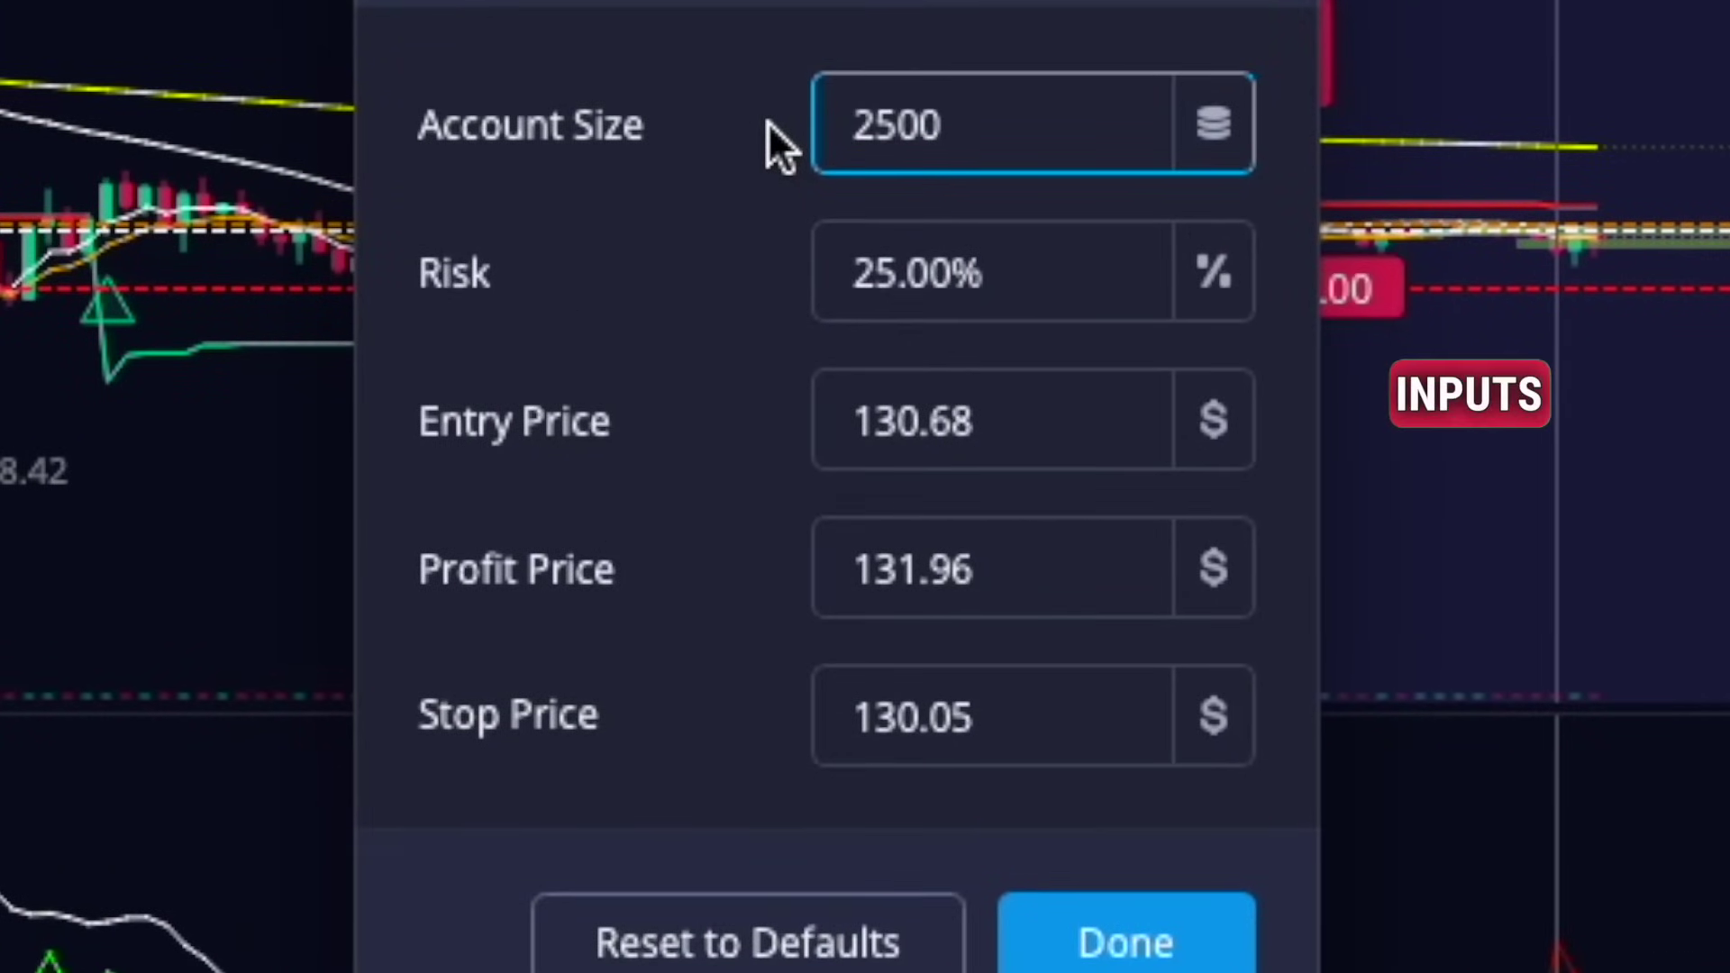
click(820, 282)
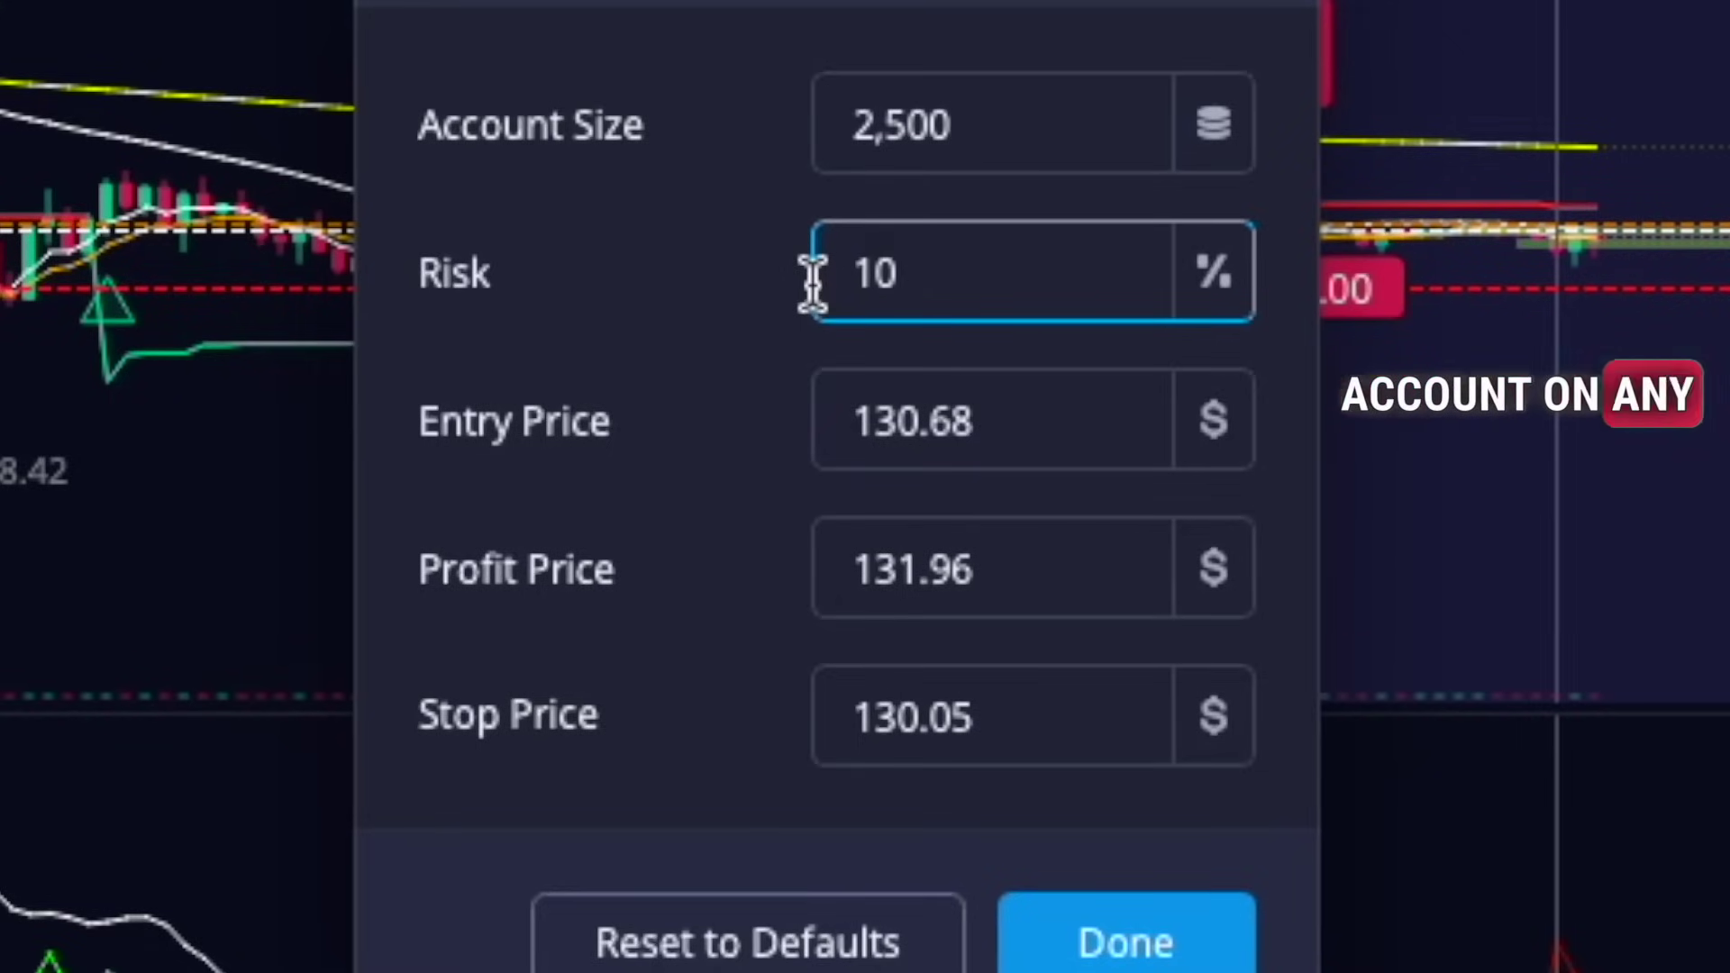
click(989, 423)
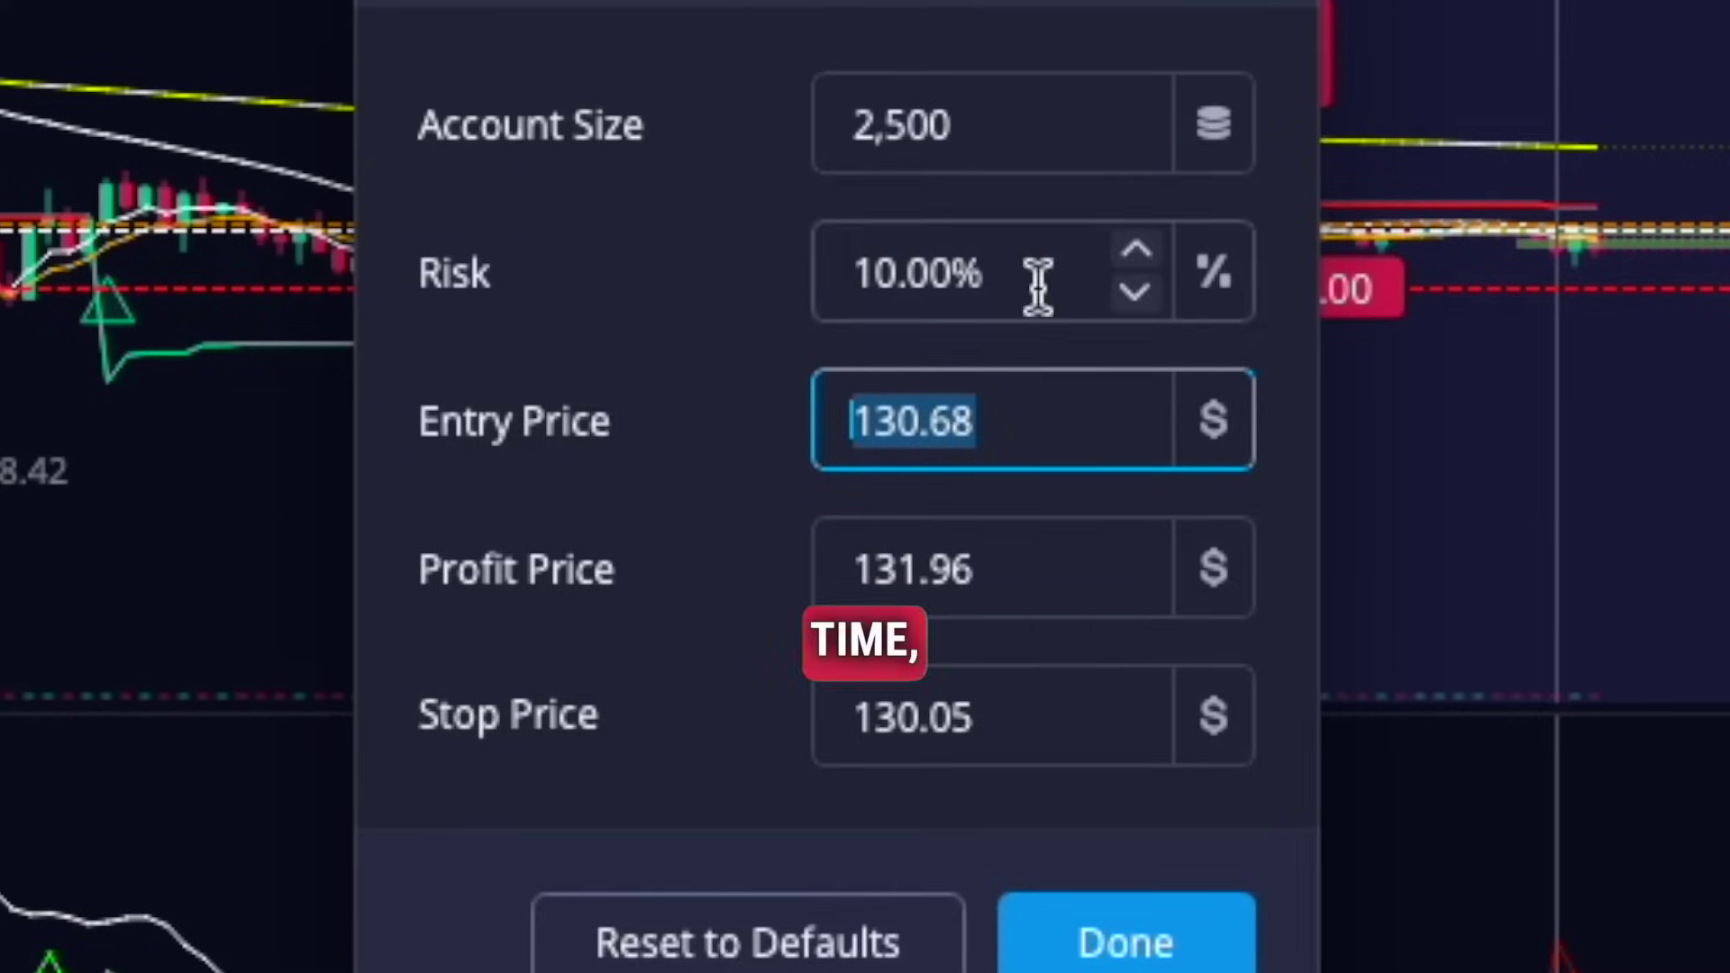
drag(599, 4, 1667, 41)
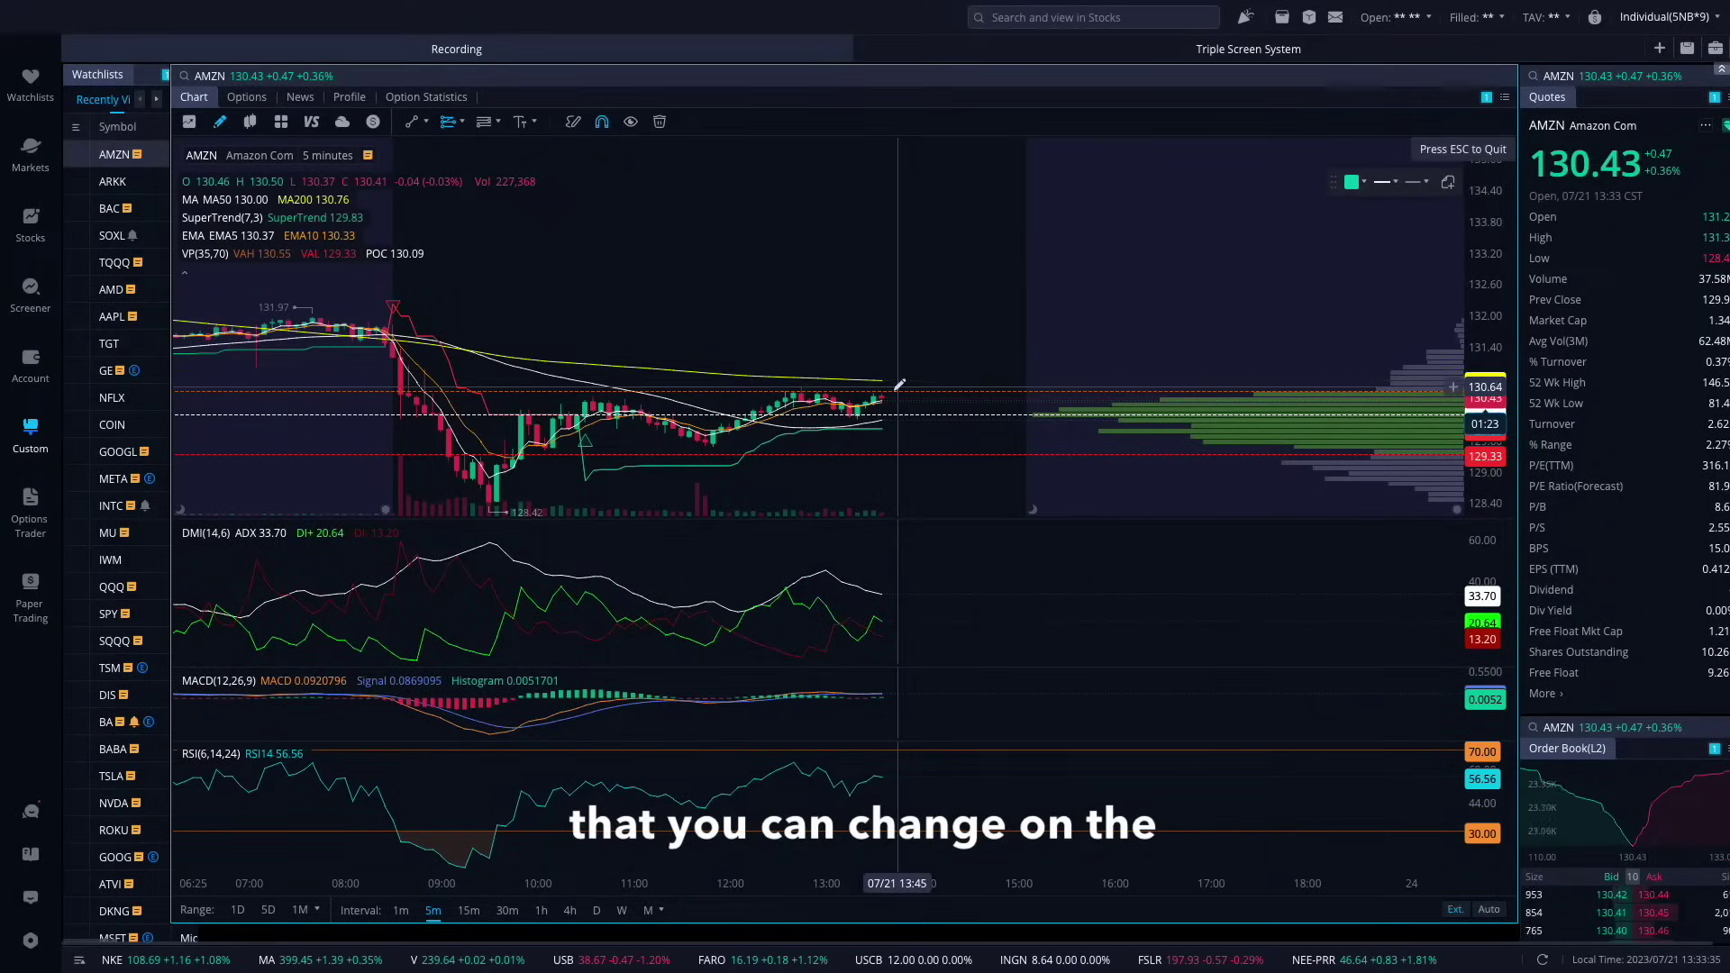
Place a long position on the AMZN 5-minute chart with its entry at about 130.64
click(899, 383)
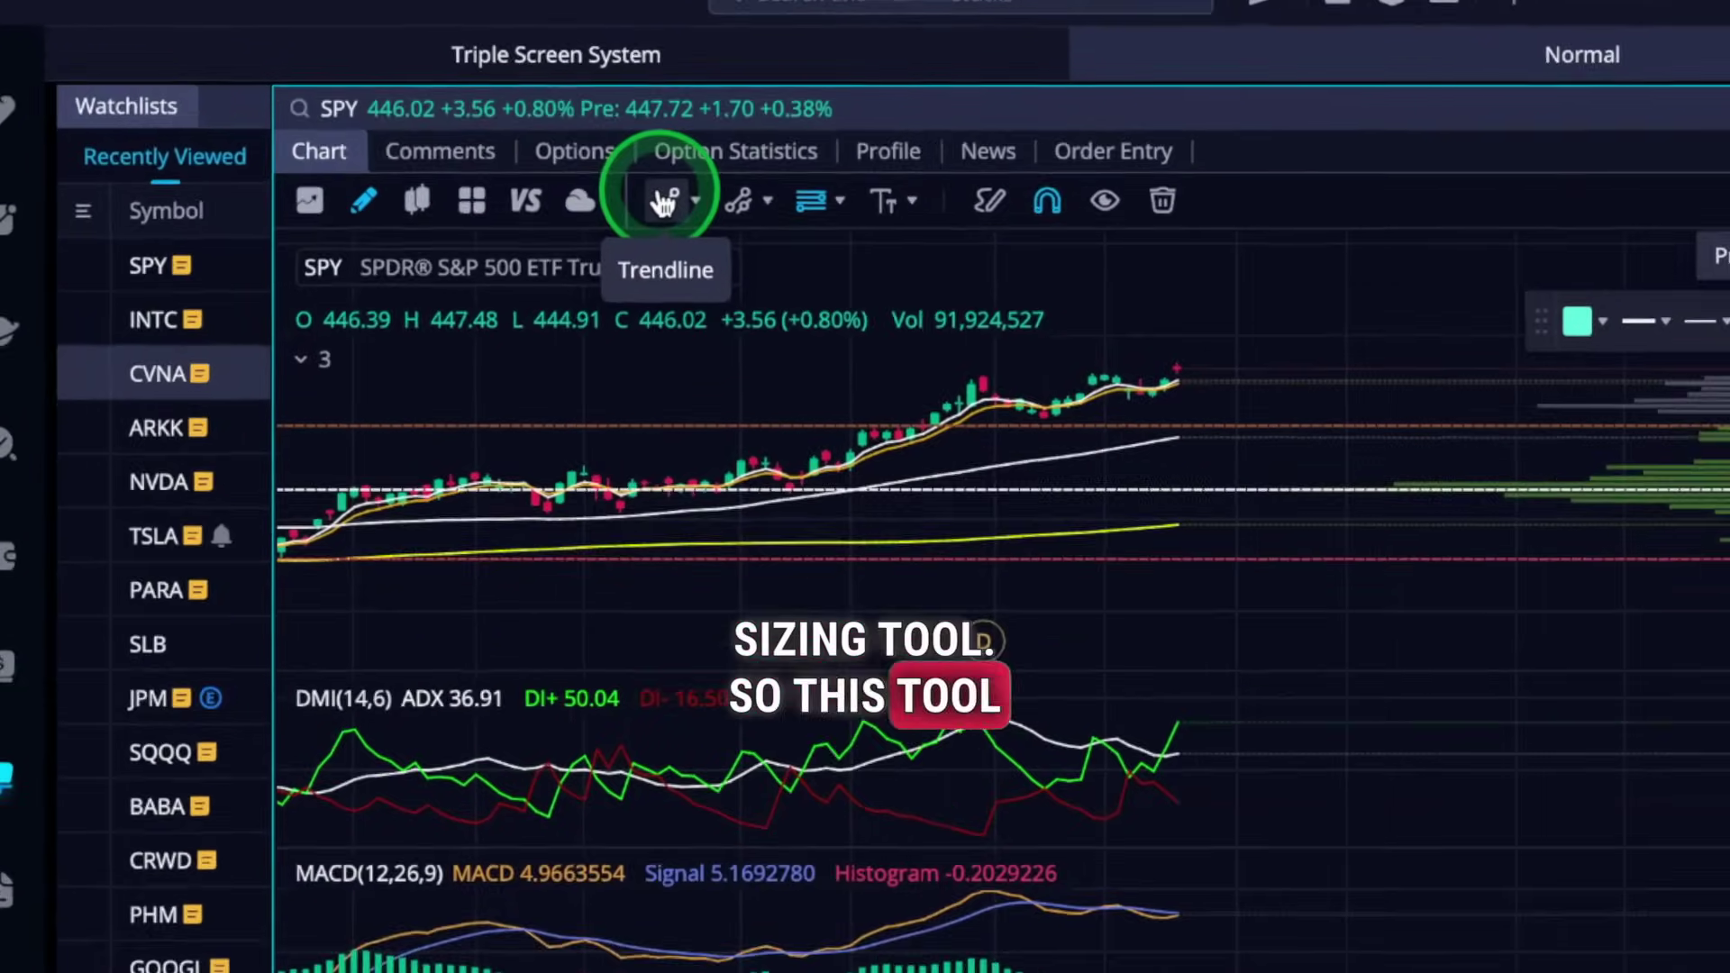
Place a short position on the AMZN 15-minute chart near the morning sell-off and shift it down toward the candles
click(766, 200)
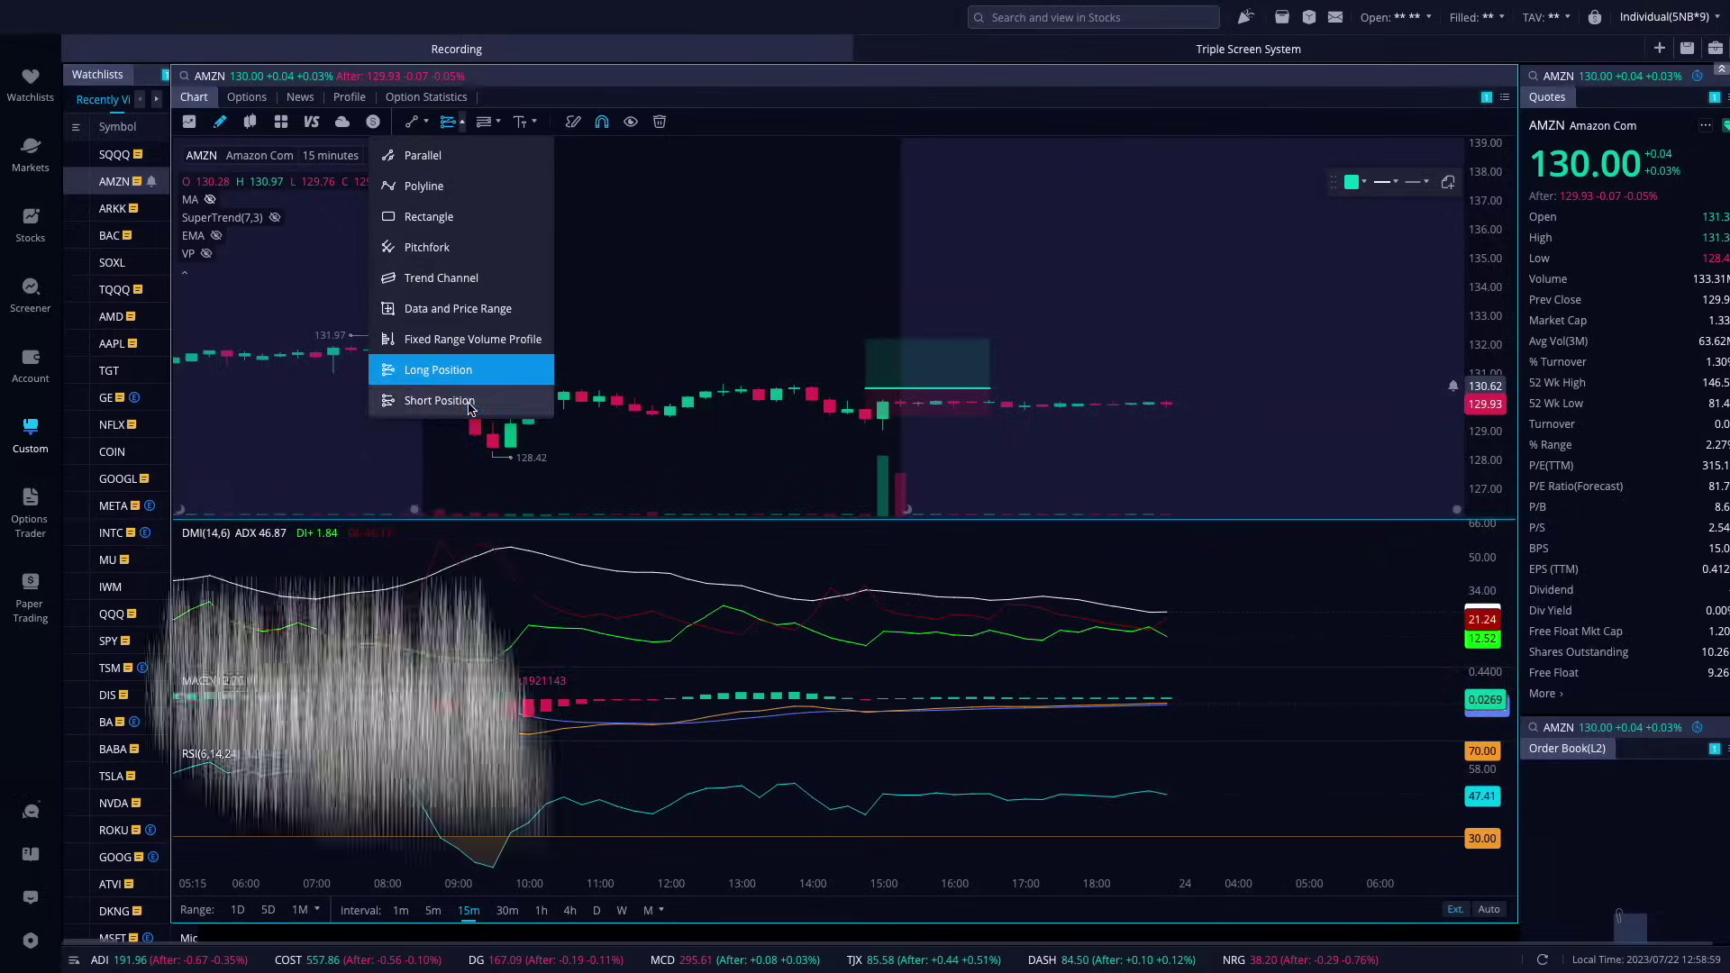
click(456, 370)
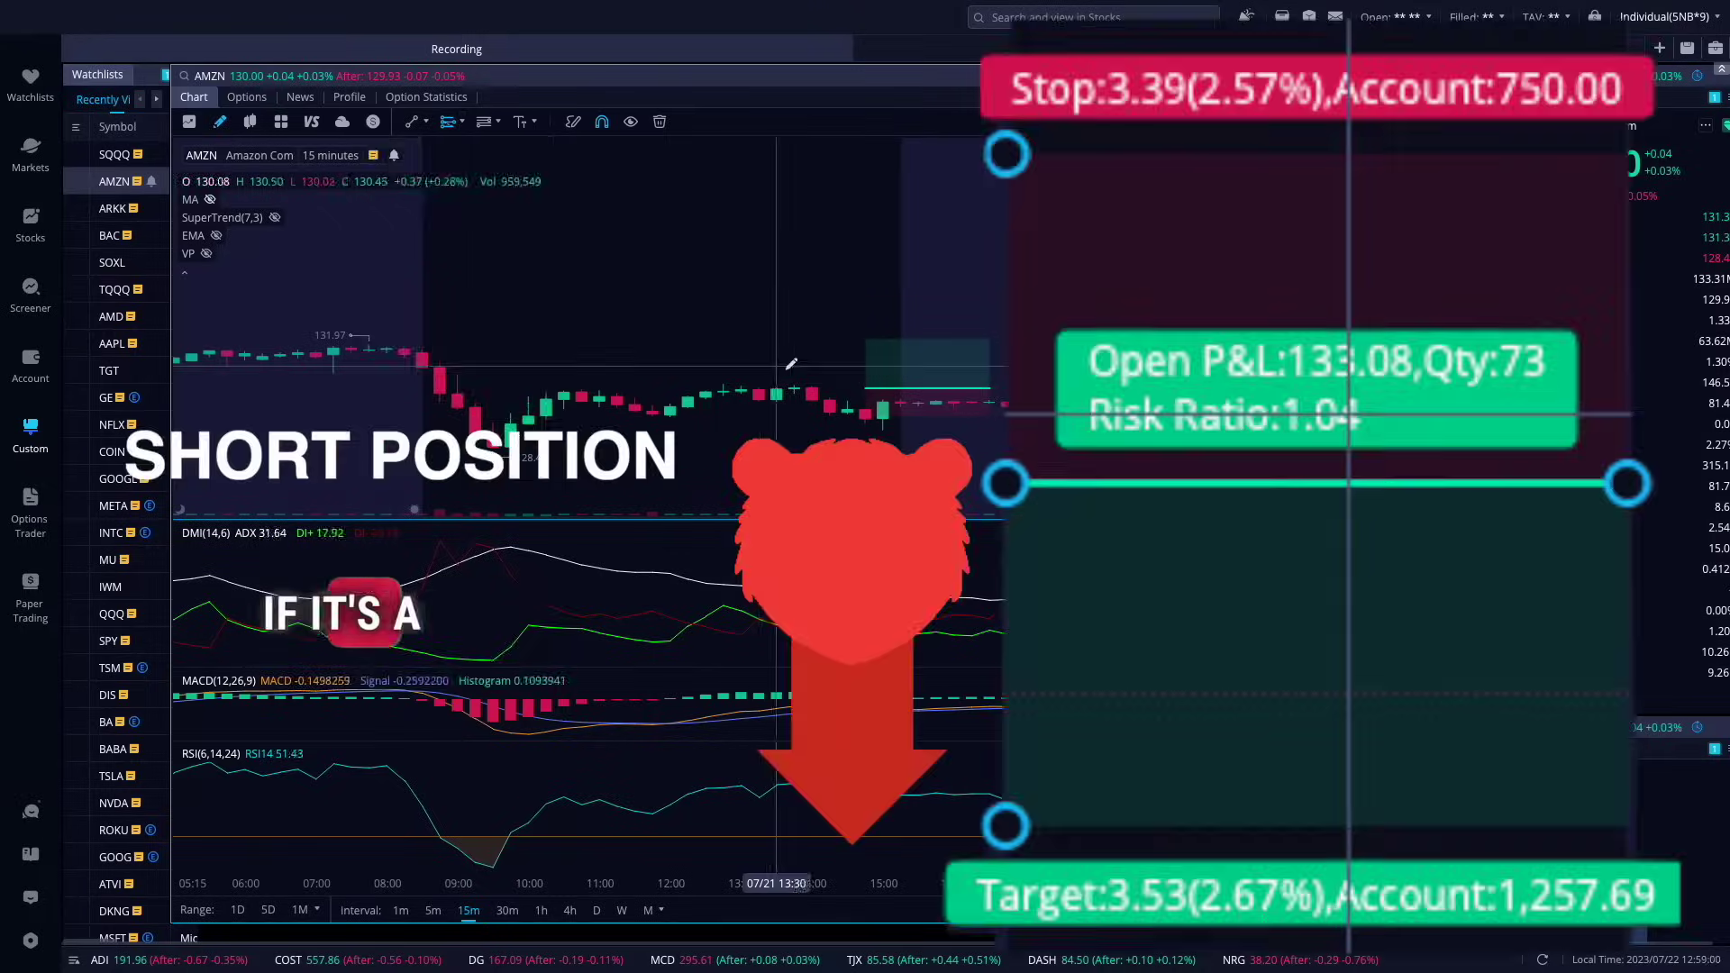
click(473, 302)
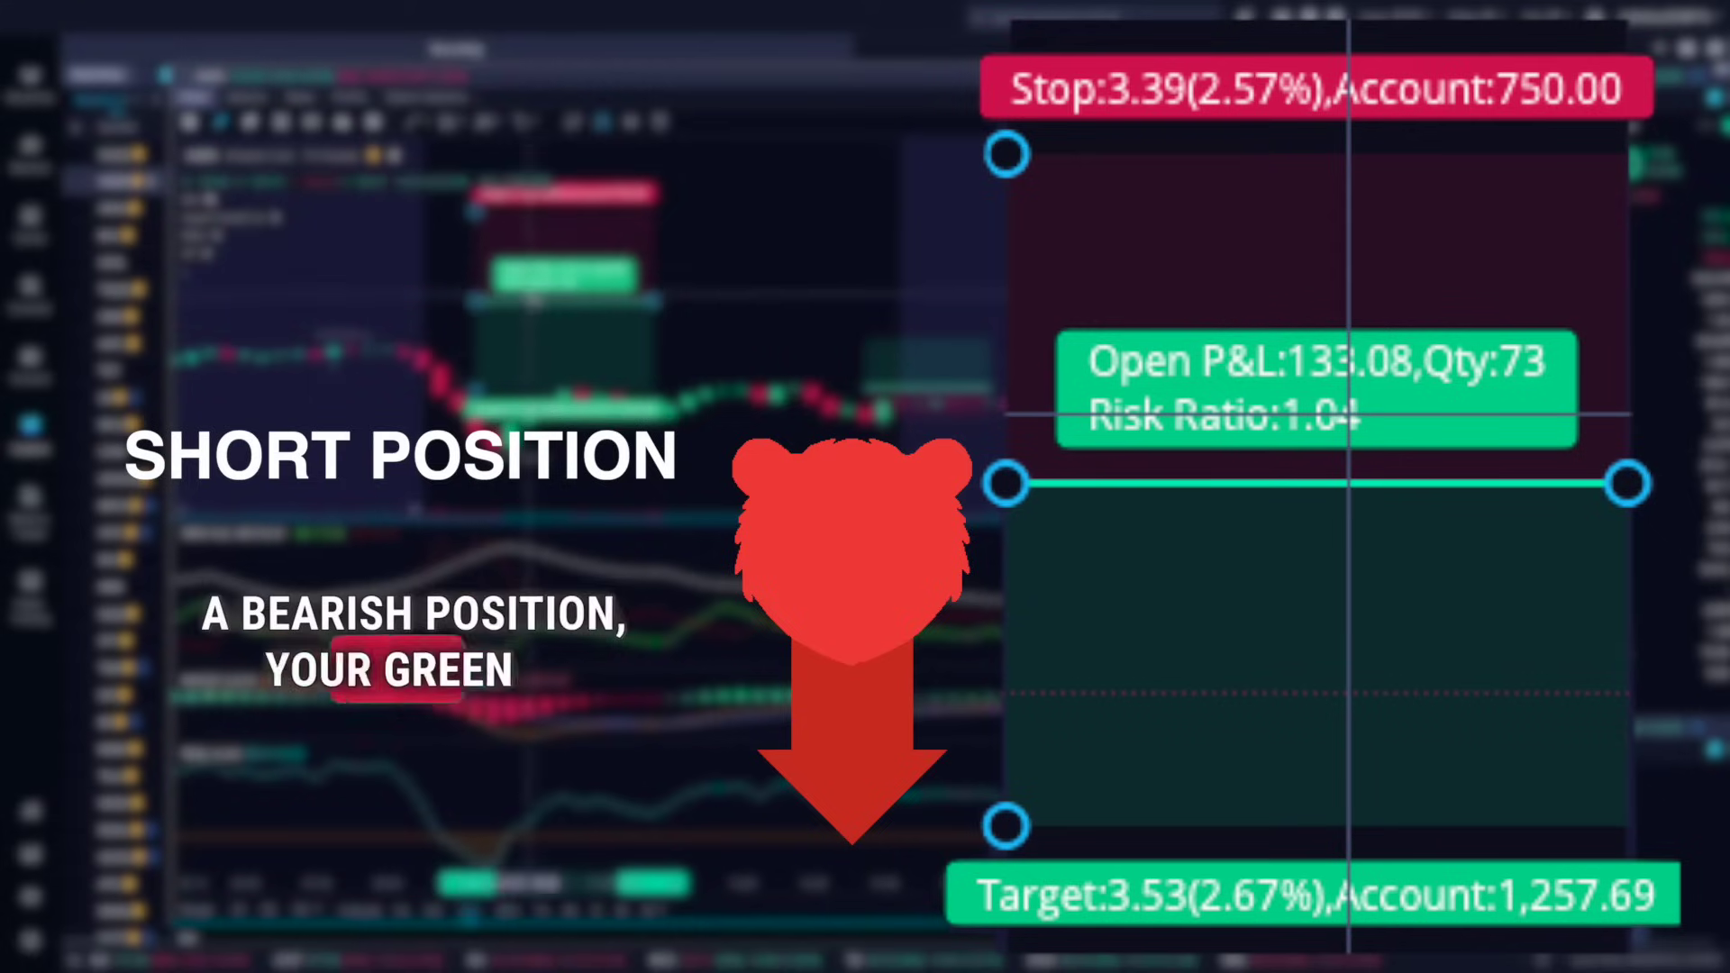
drag(533, 302, 538, 342)
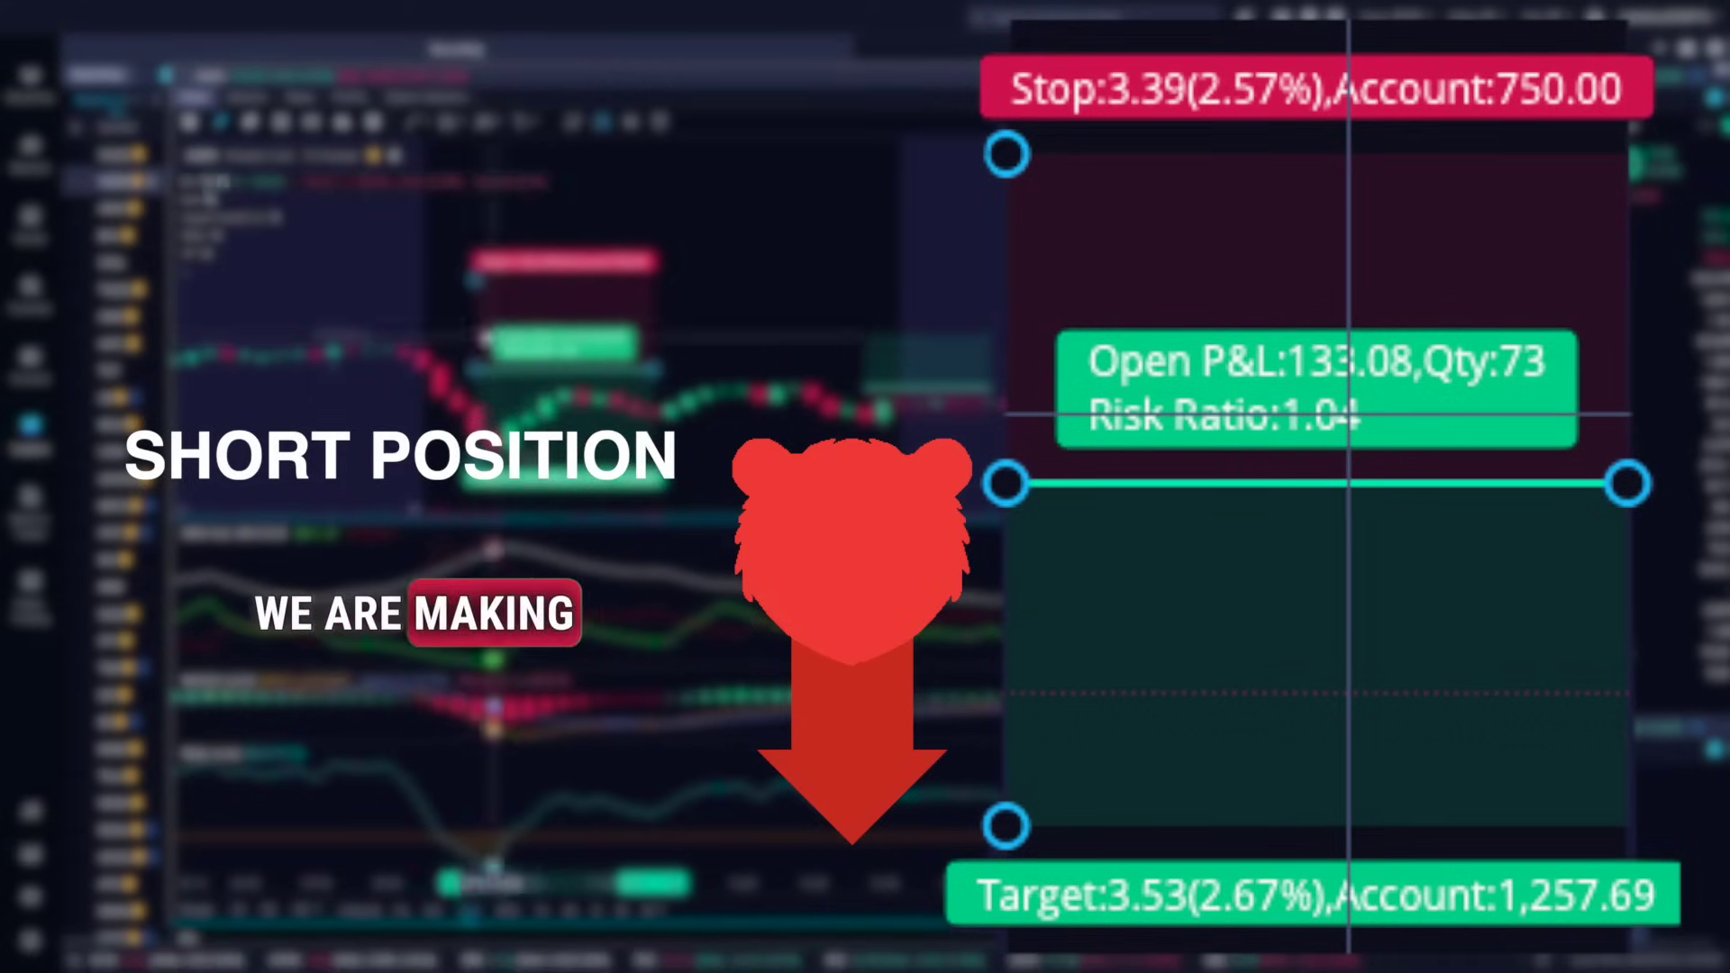
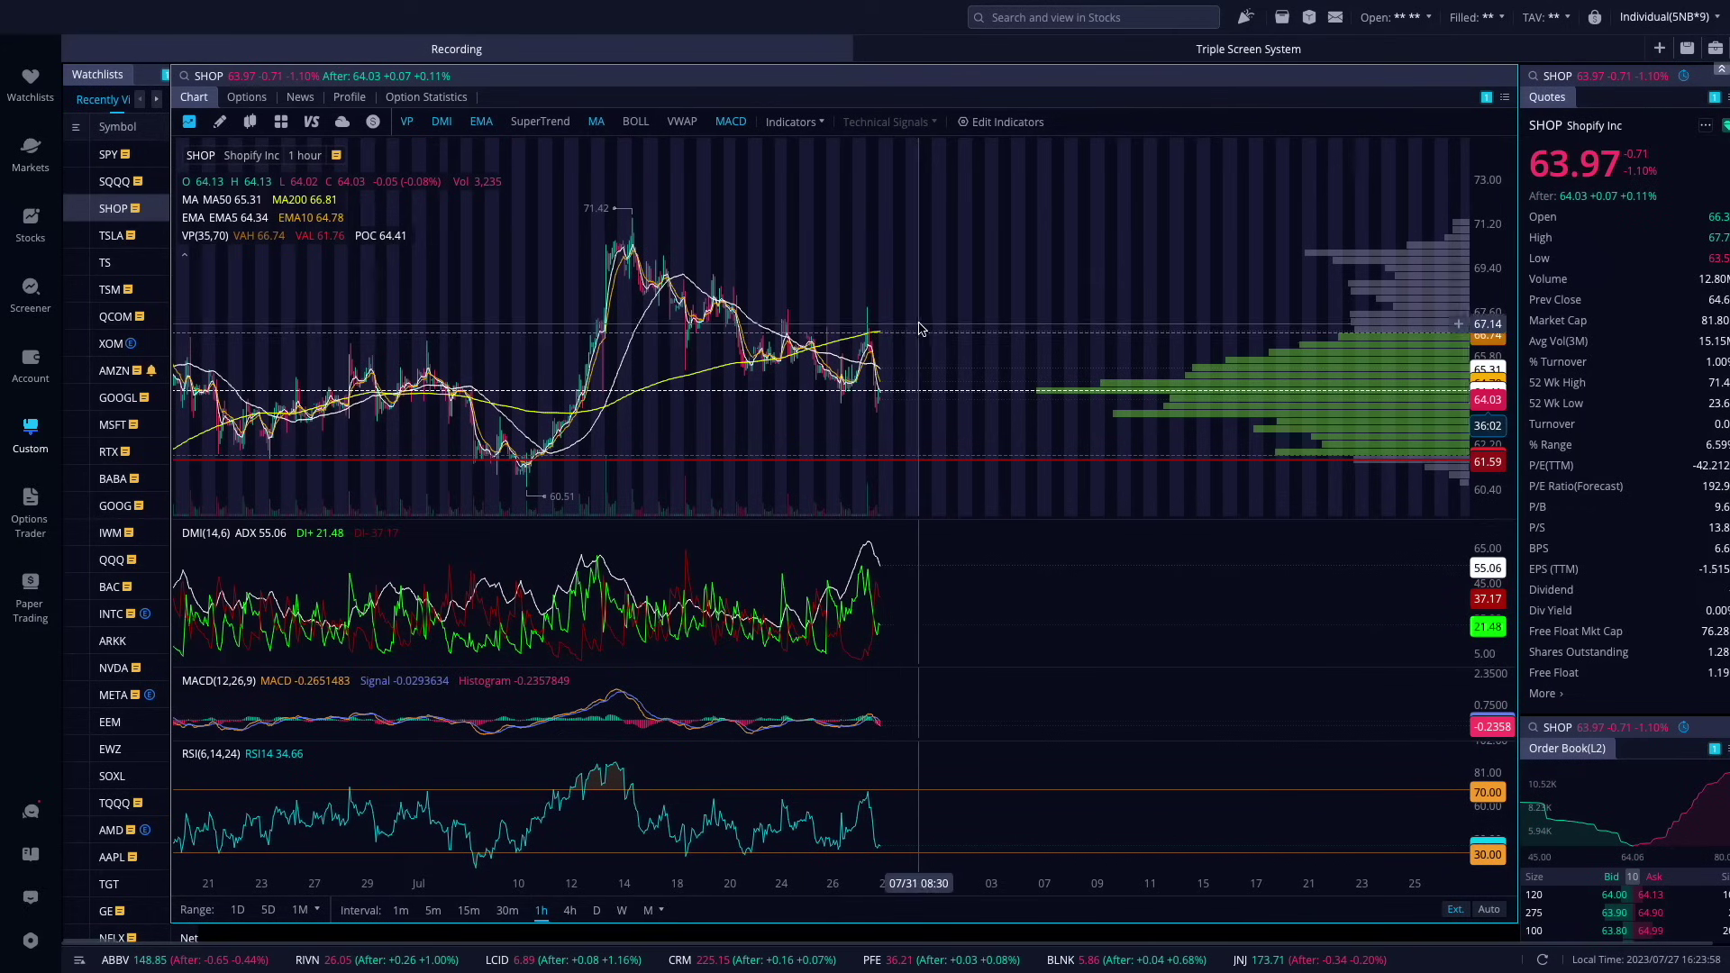
Place a short position at the latest candle of the SHOP 1-hour chart and adjust its entry to about 63.76
scroll(920, 353, up, 3)
scroll(920, 354, up, 2)
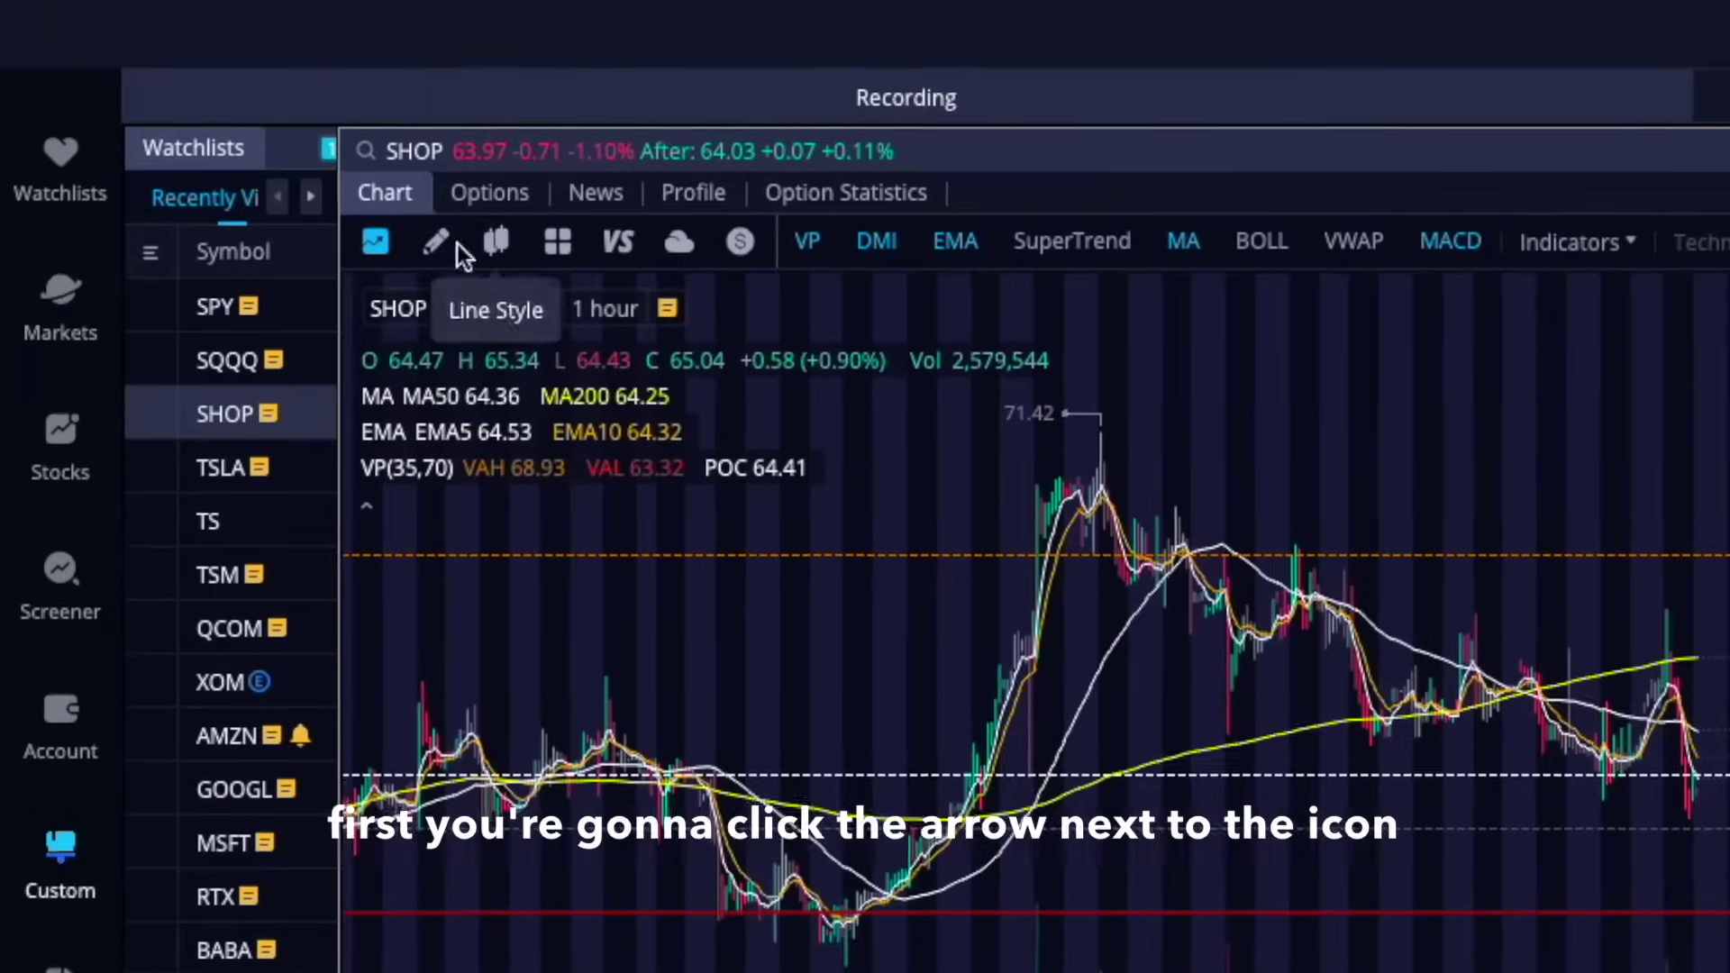
click(240, 136)
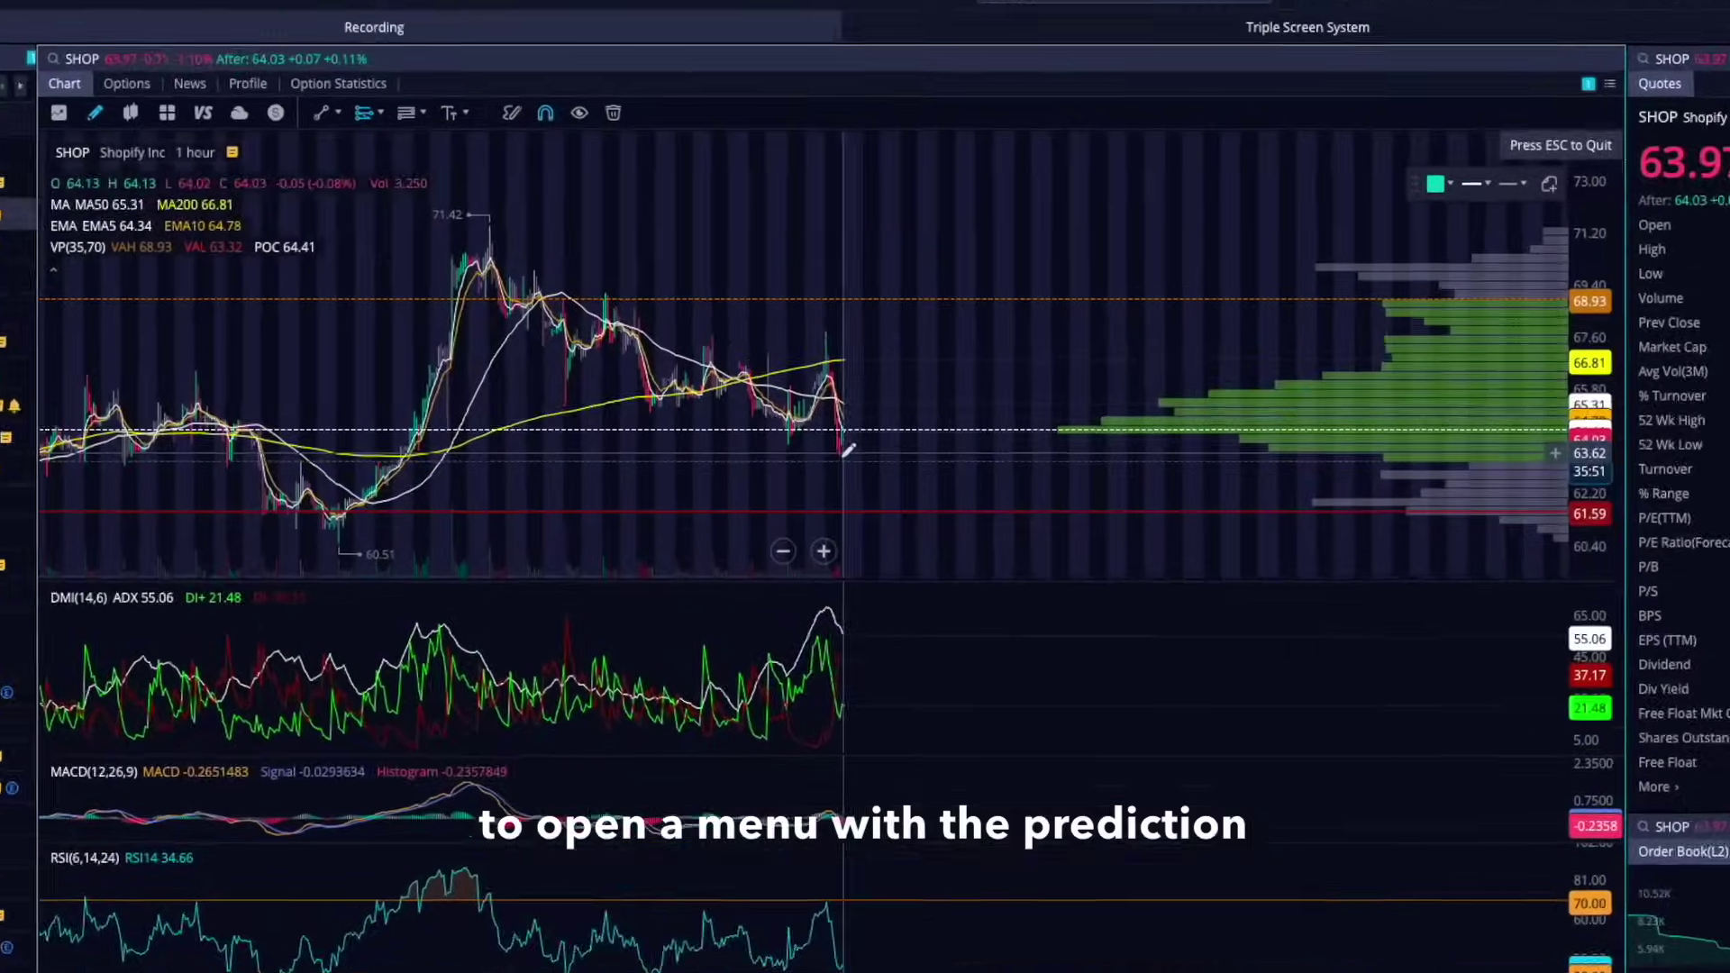
click(832, 491)
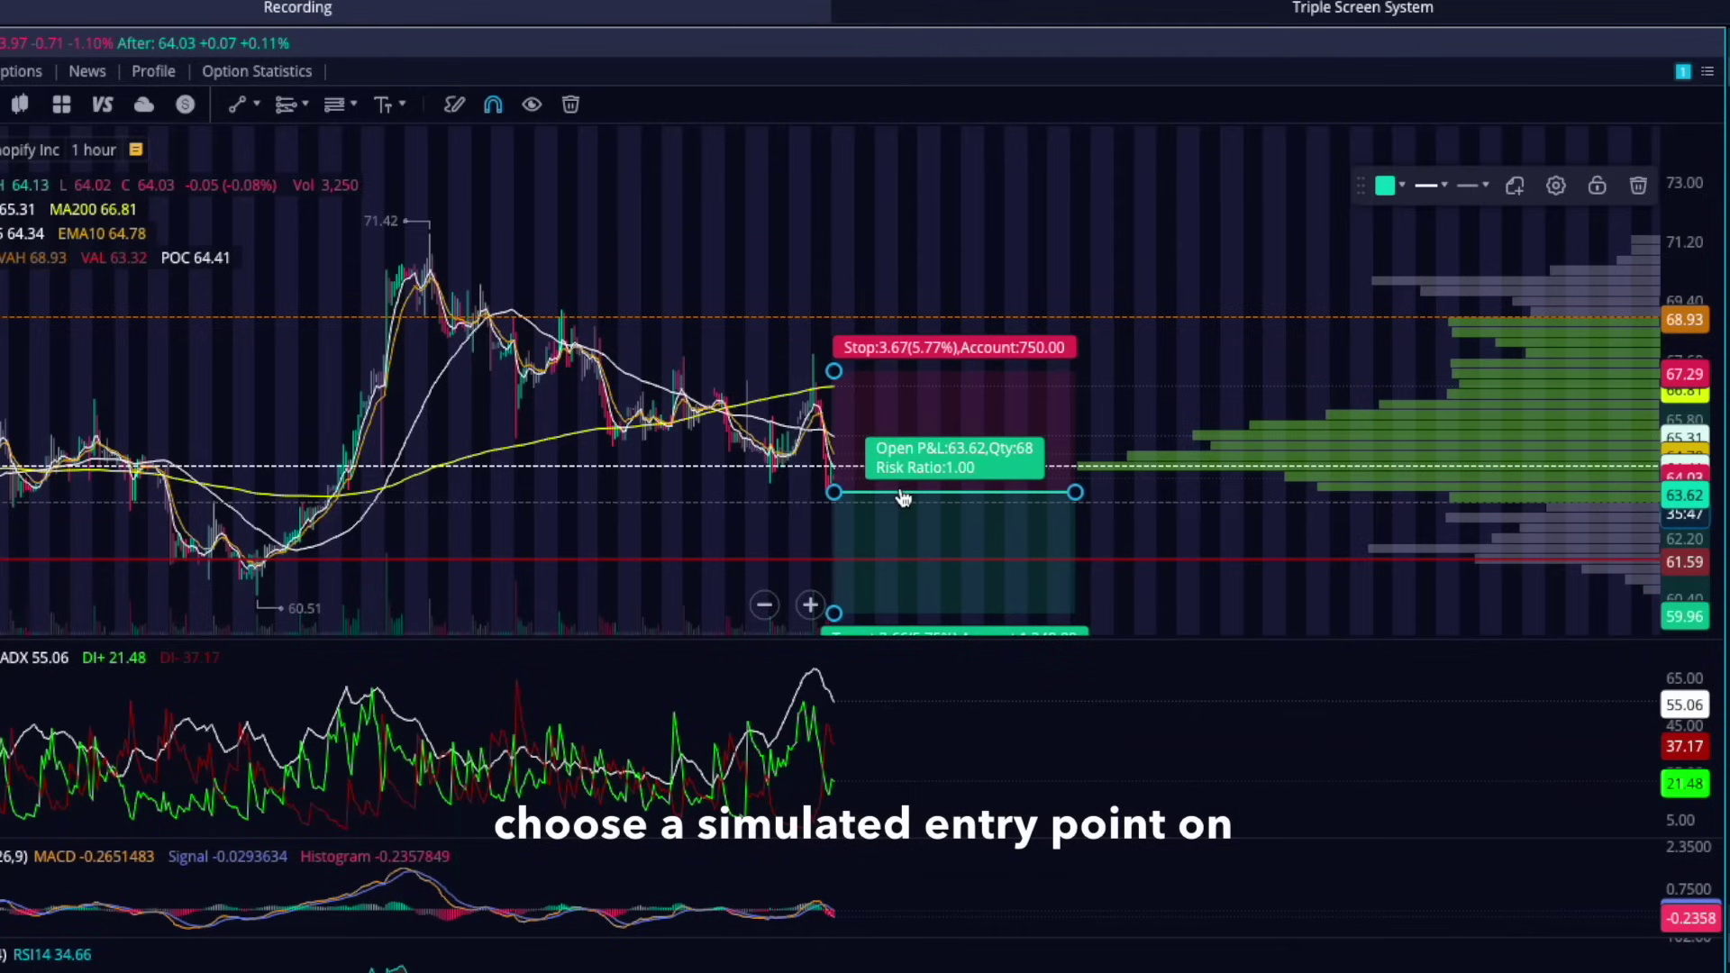
scroll(904, 498, up, 4)
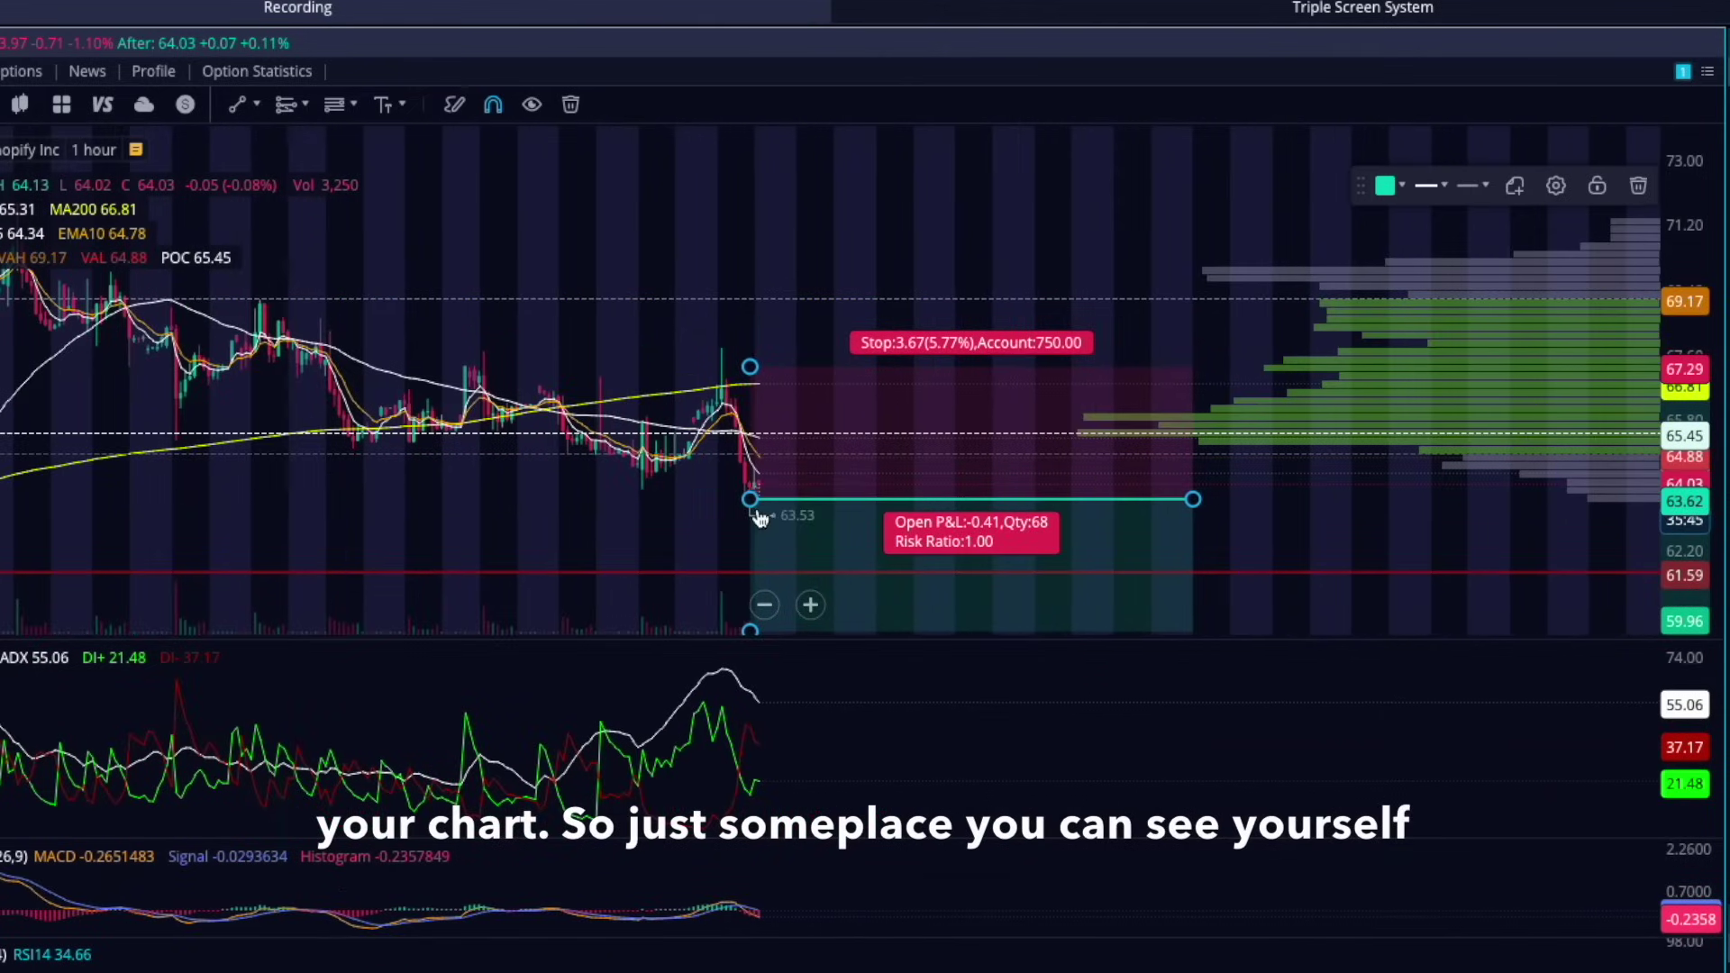
drag(805, 509, 805, 504)
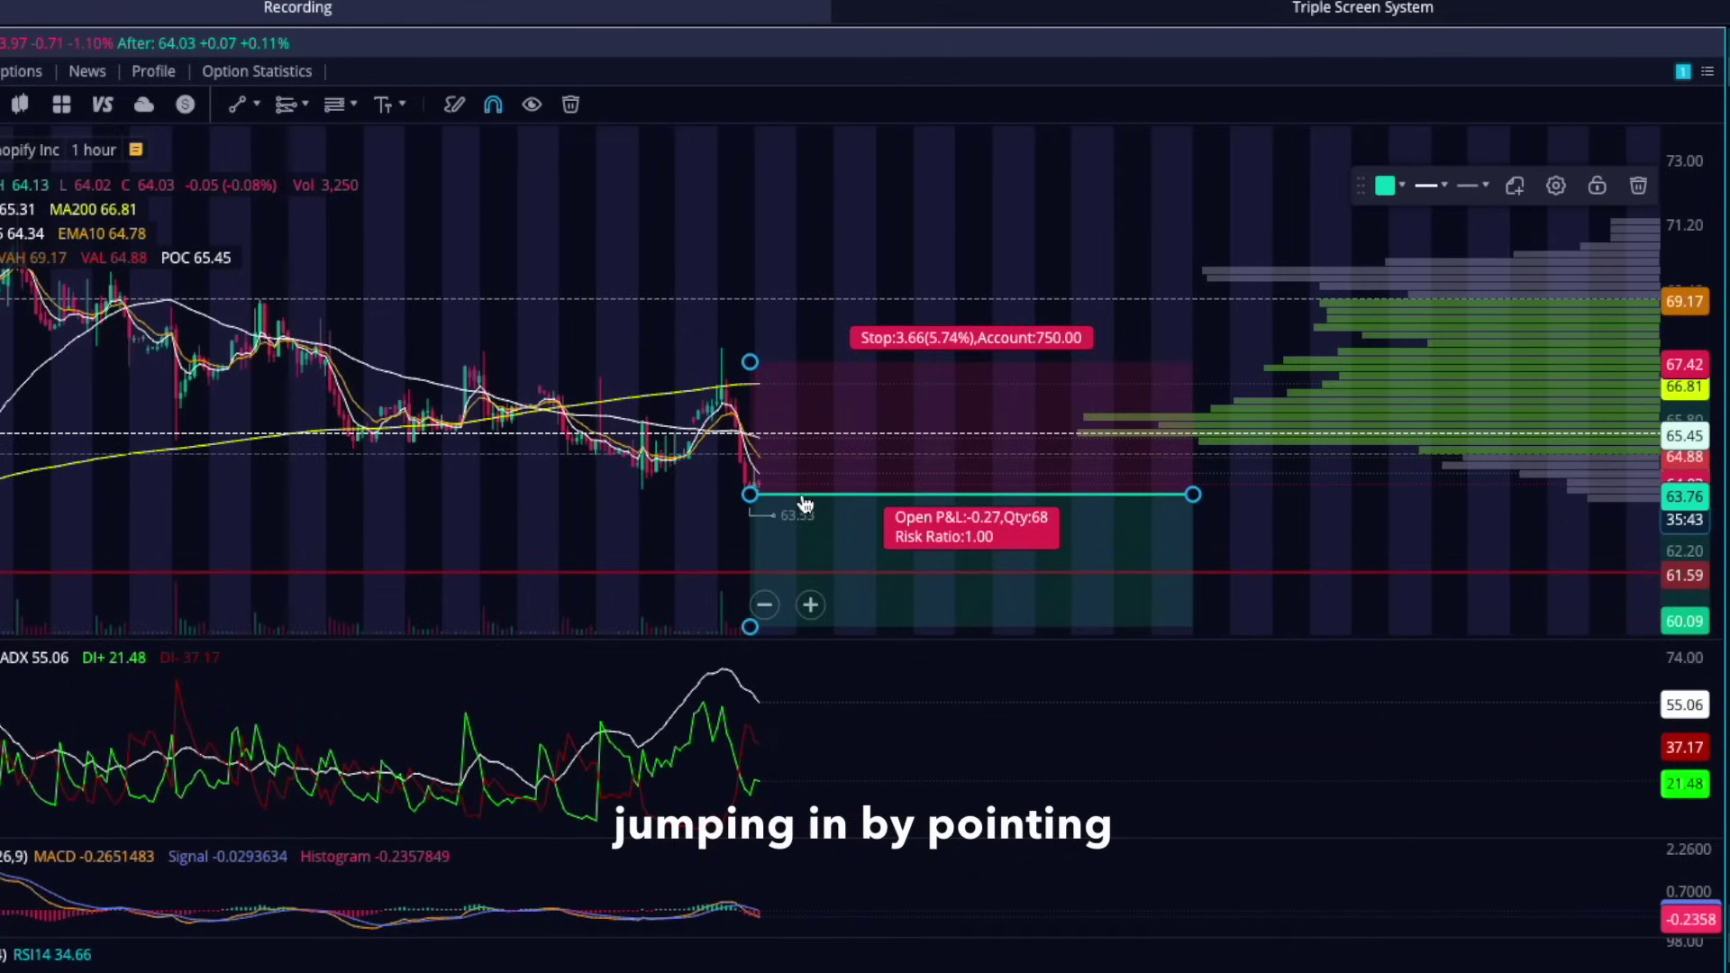
Set the SHOP short position's account size to 2,500 in its settings
scroll(784, 549, down, 2)
click(1556, 187)
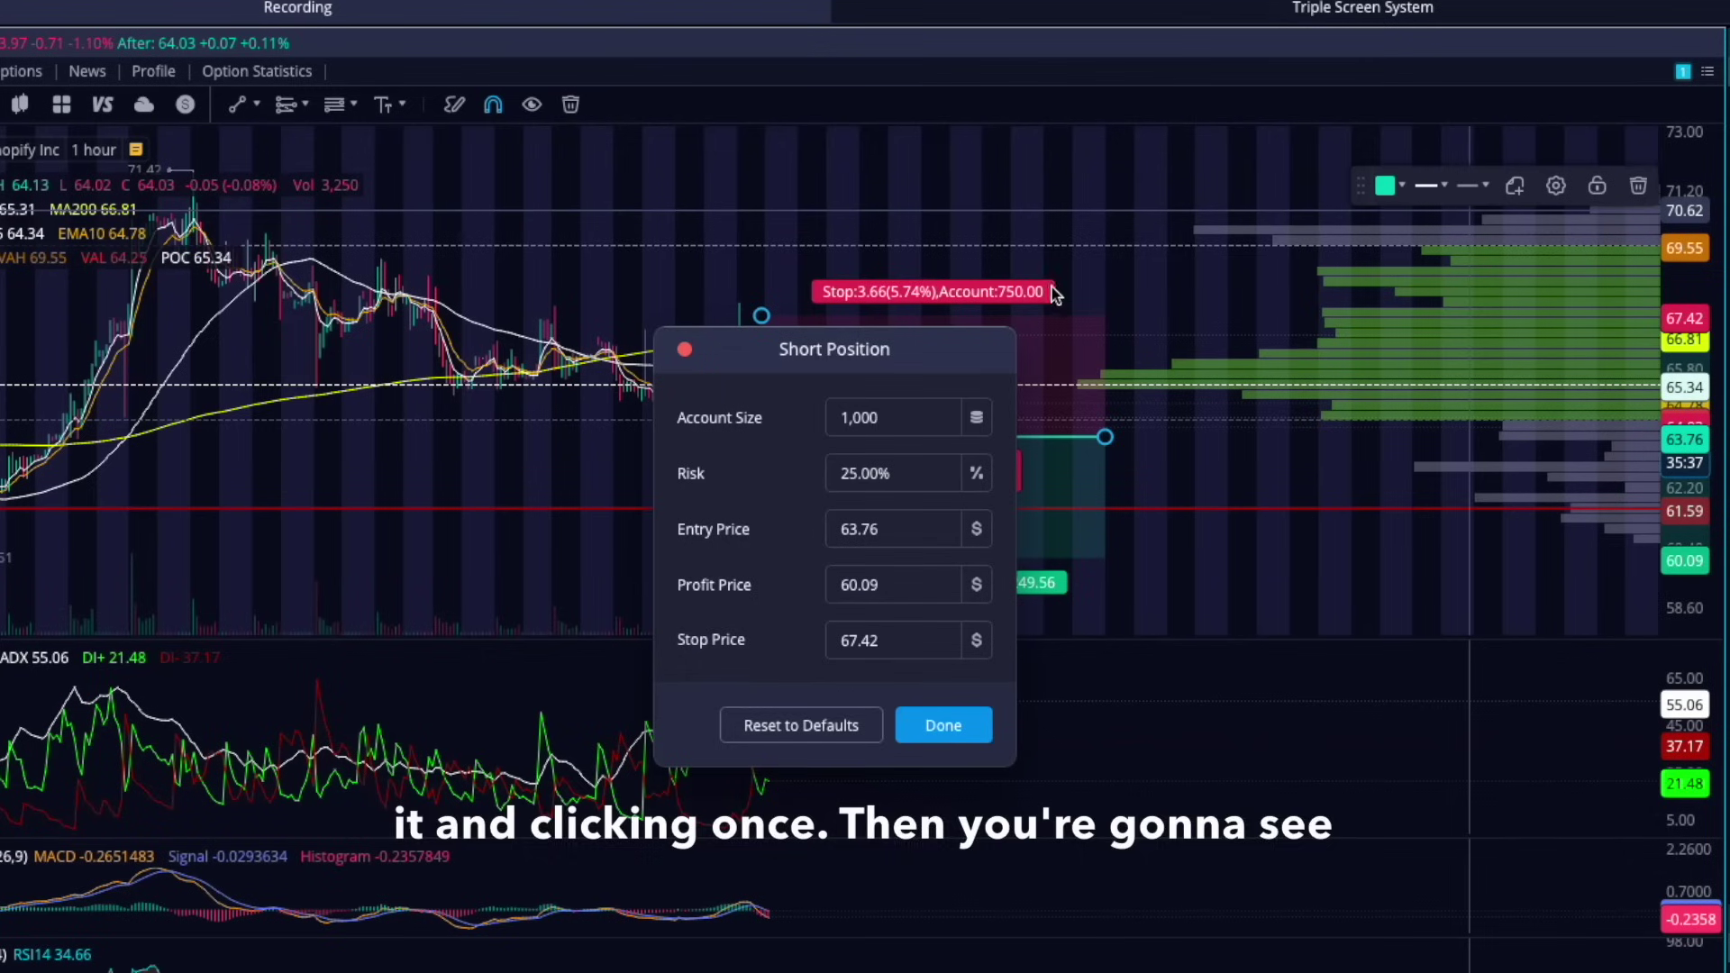
drag(833, 354, 1482, 309)
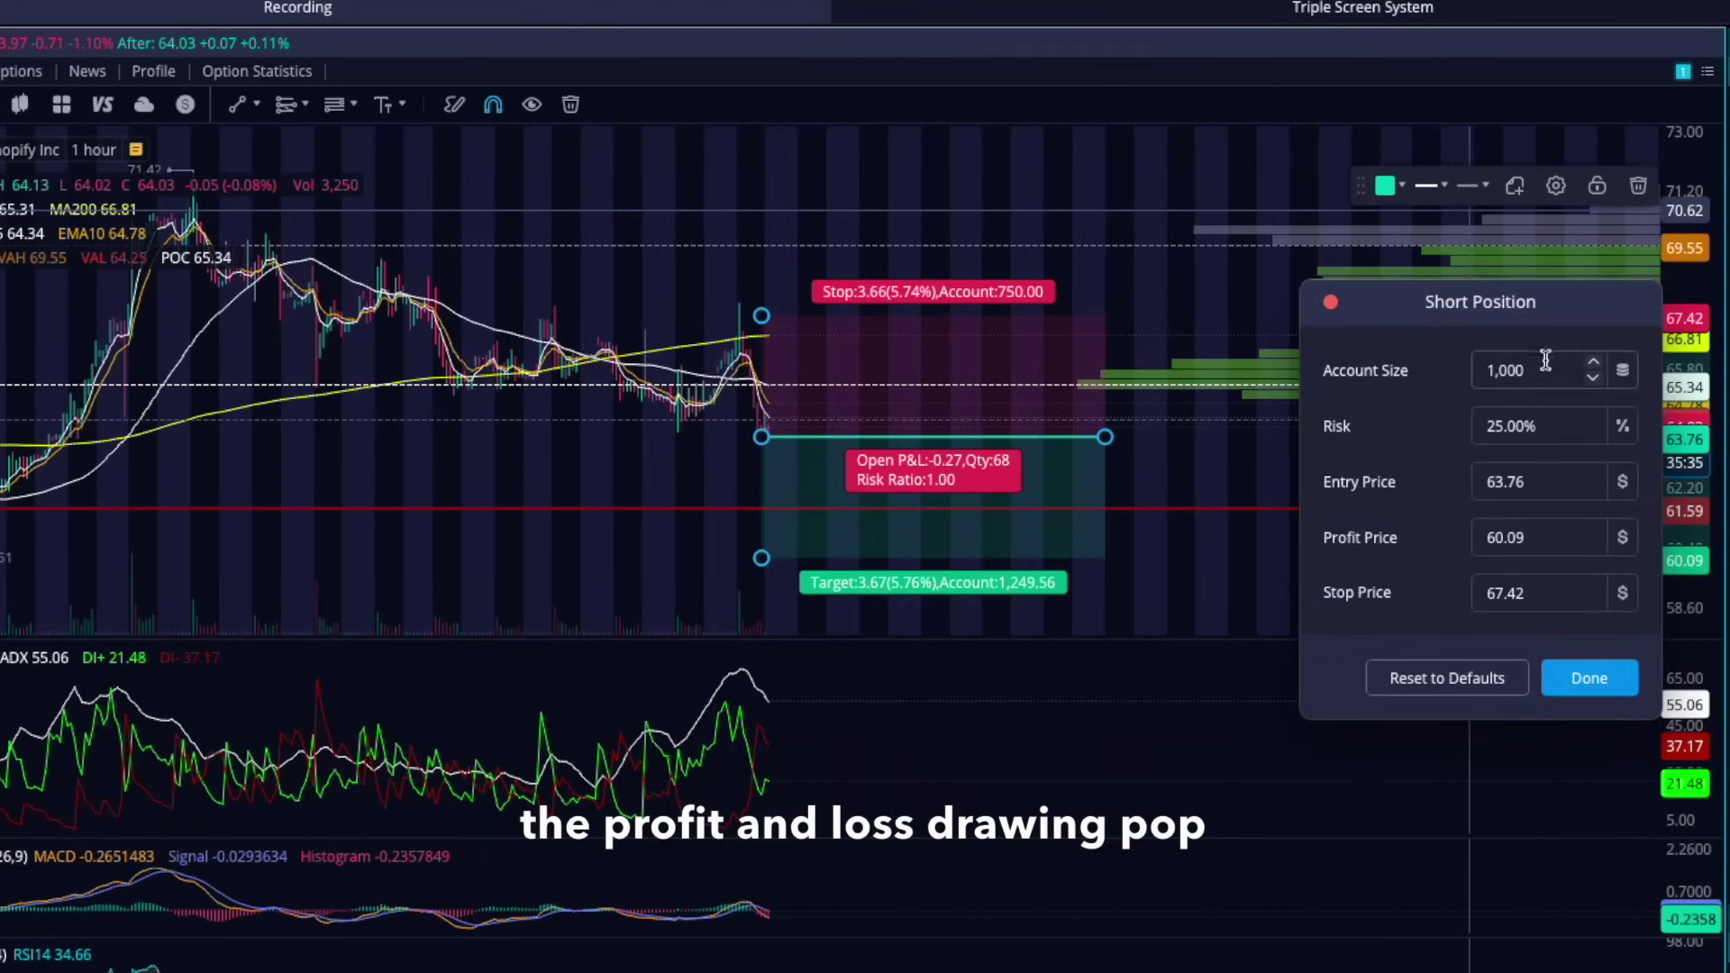
drag(1545, 361, 1485, 370)
text(2500)
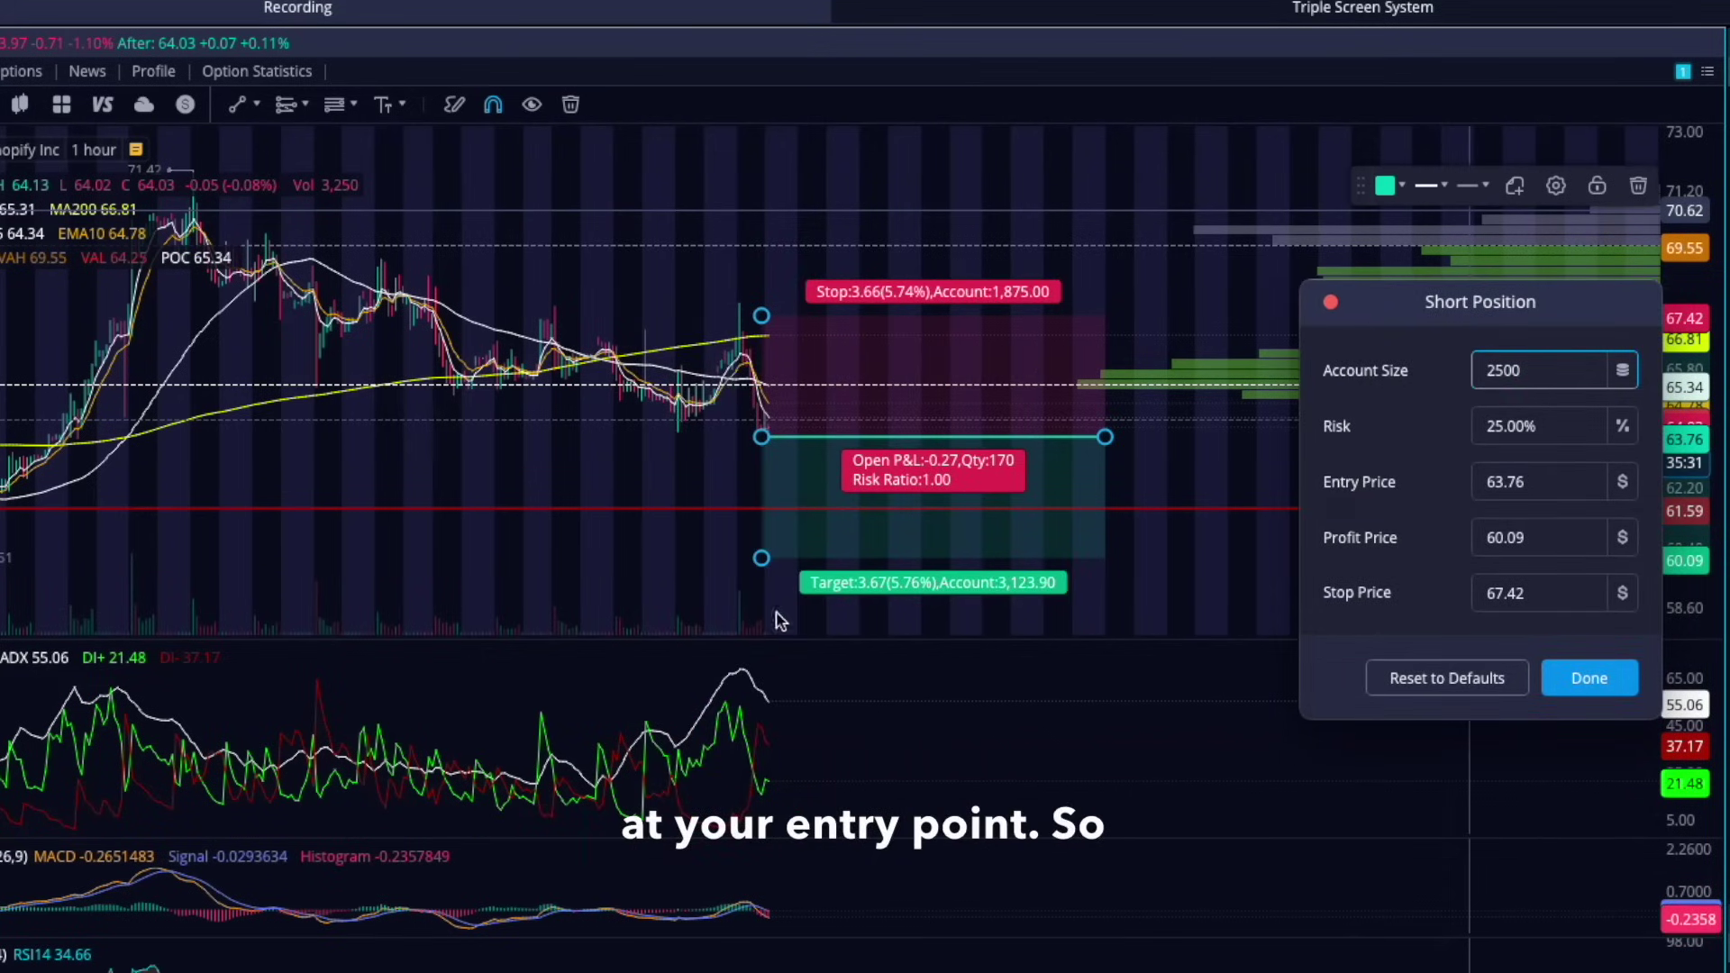
click(1611, 694)
Adjust the short position's target to about 61.90 and entry to about 63.80, and shorten its time span to 08/02 05:00
drag(762, 567, 762, 563)
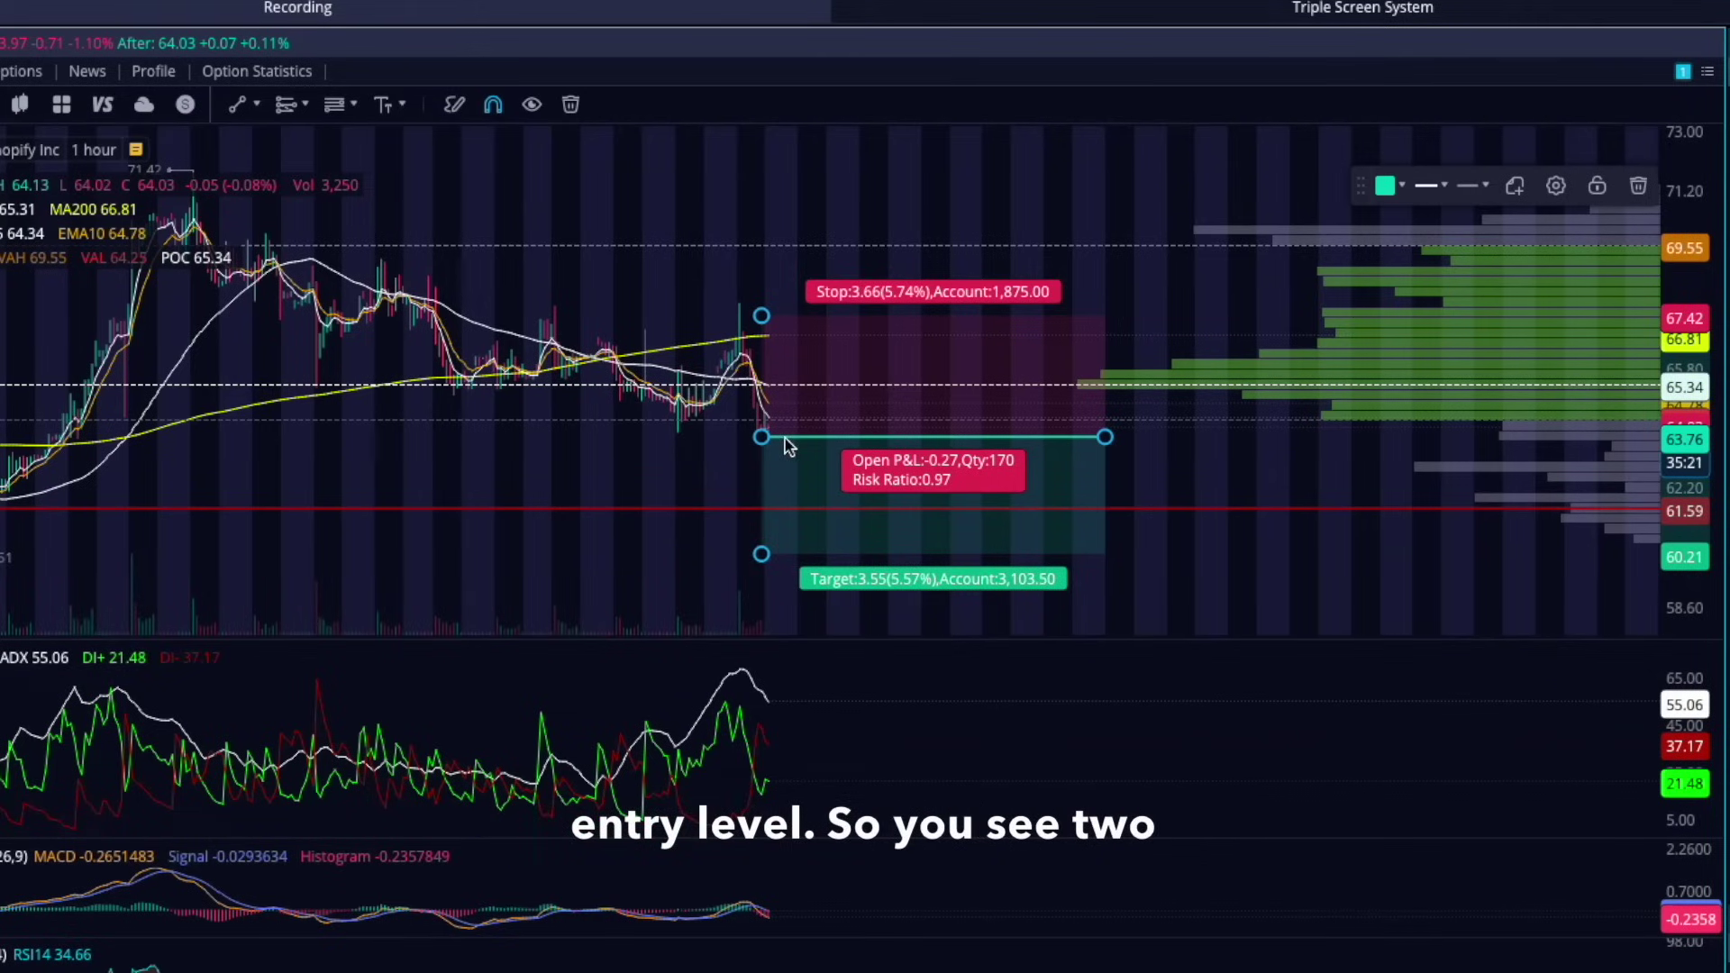
drag(763, 555, 765, 506)
mouse_move(766, 446)
mouse_down()
mouse_move(771, 424)
mouse_move(823, 423)
mouse_move(741, 429)
mouse_move(830, 433)
mouse_move(745, 432)
mouse_move(804, 437)
mouse_move(765, 432)
mouse_up()
drag(1111, 439, 969, 439)
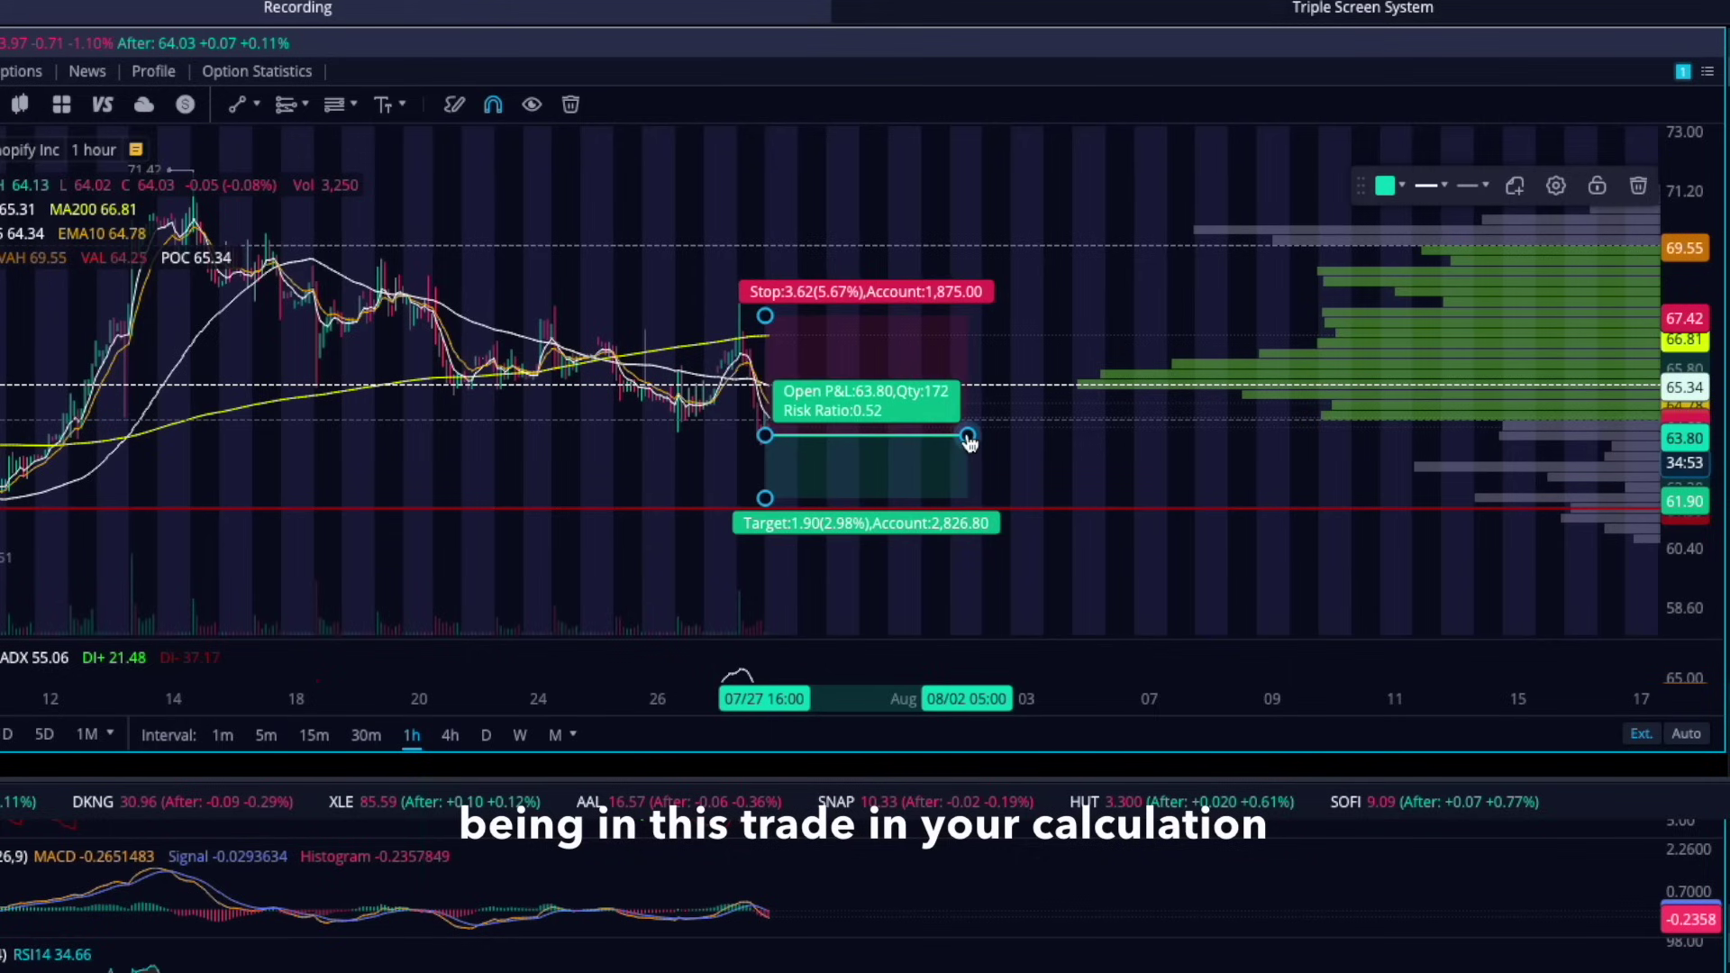
Lower the short position's target to about 60.80 near the previous support and its stop to about 66.22
mouse_move(768, 504)
mouse_down()
mouse_move(765, 468)
mouse_move(762, 537)
mouse_up()
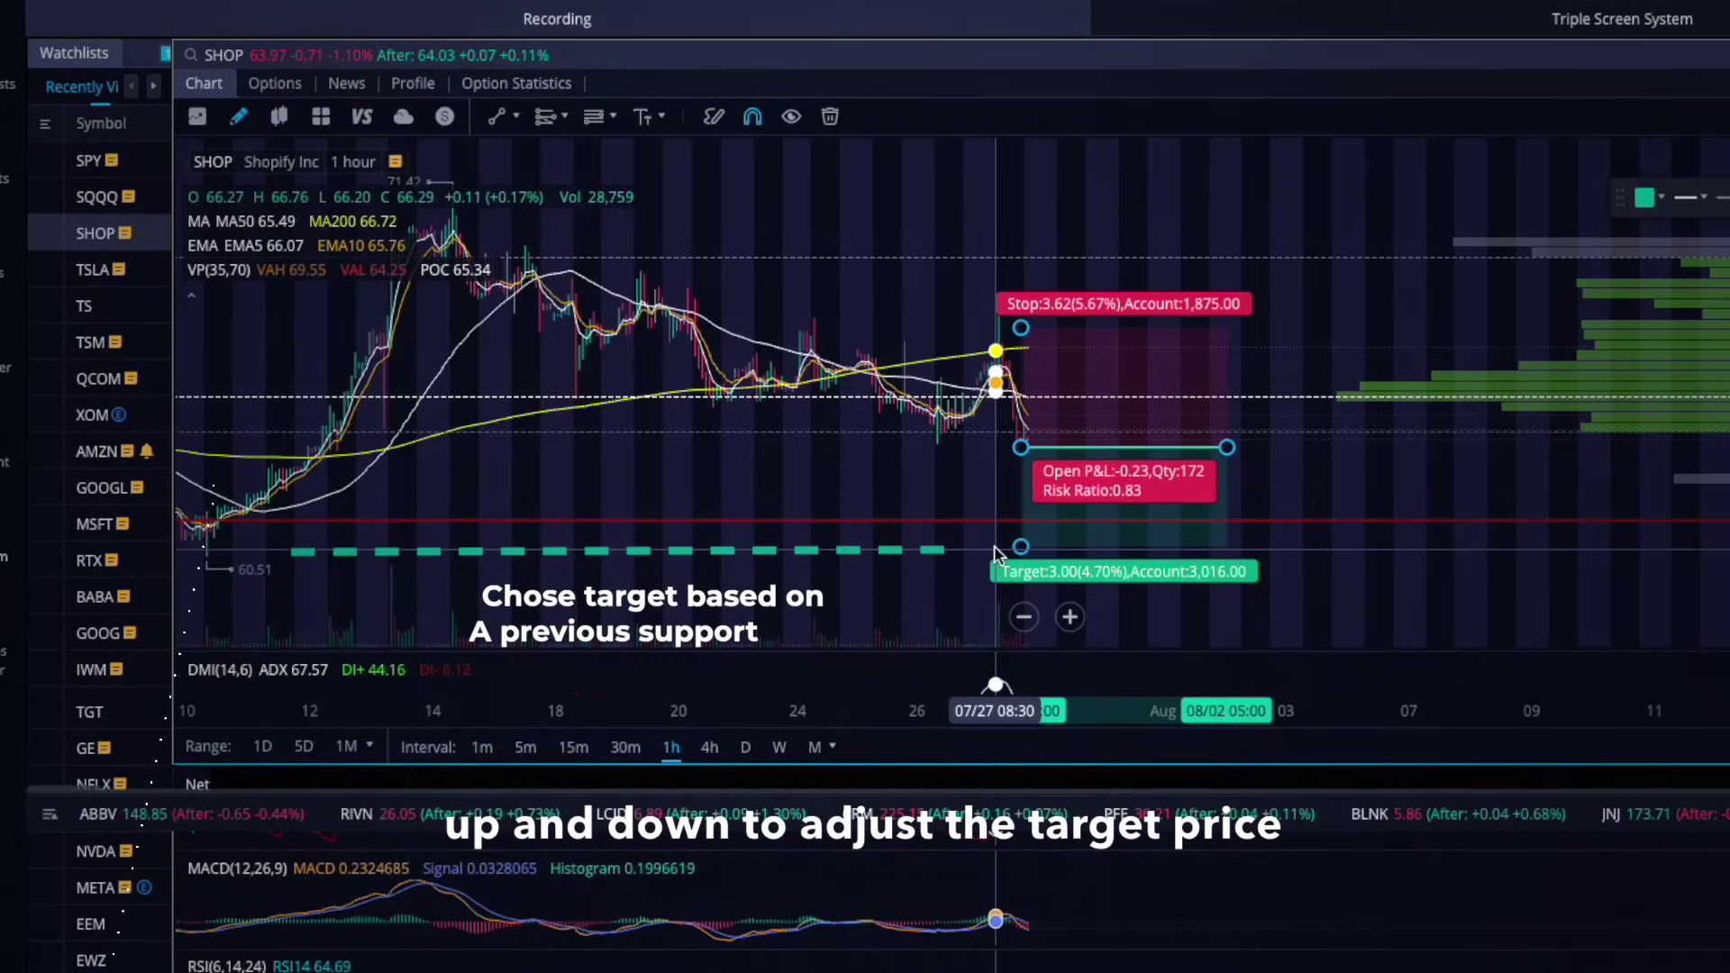
drag(1027, 342, 1022, 378)
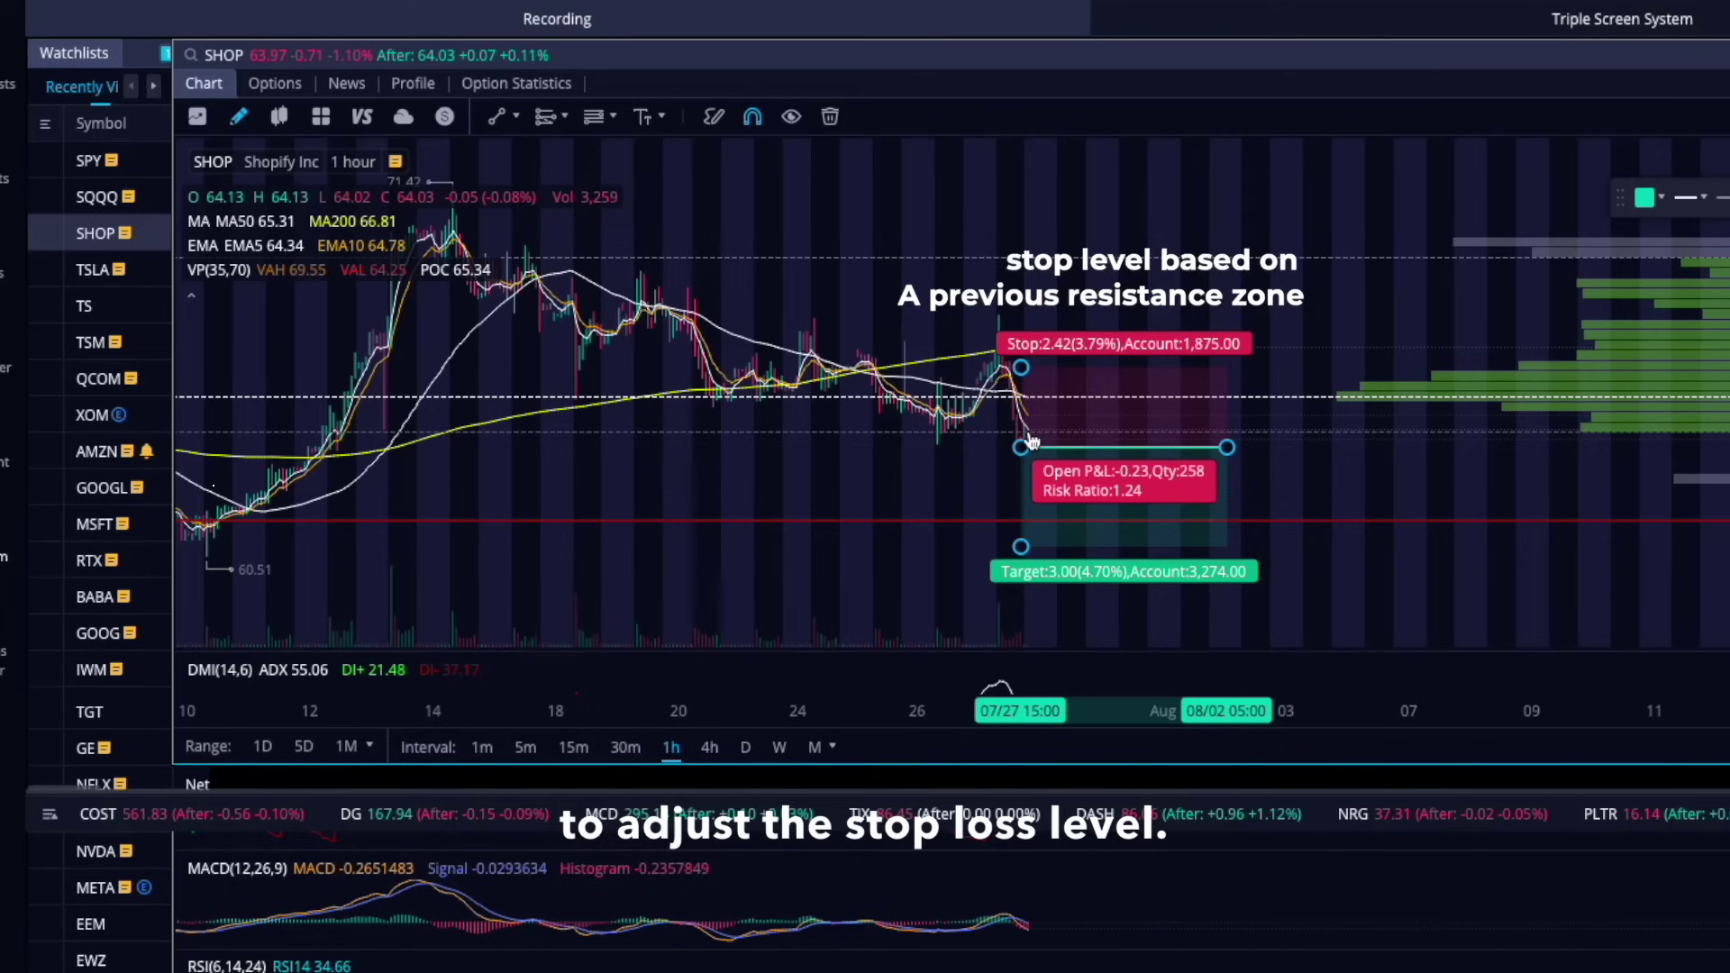
Enter an exact entry price of 64 and profit price of 61 in the short position's settings
click(1726, 197)
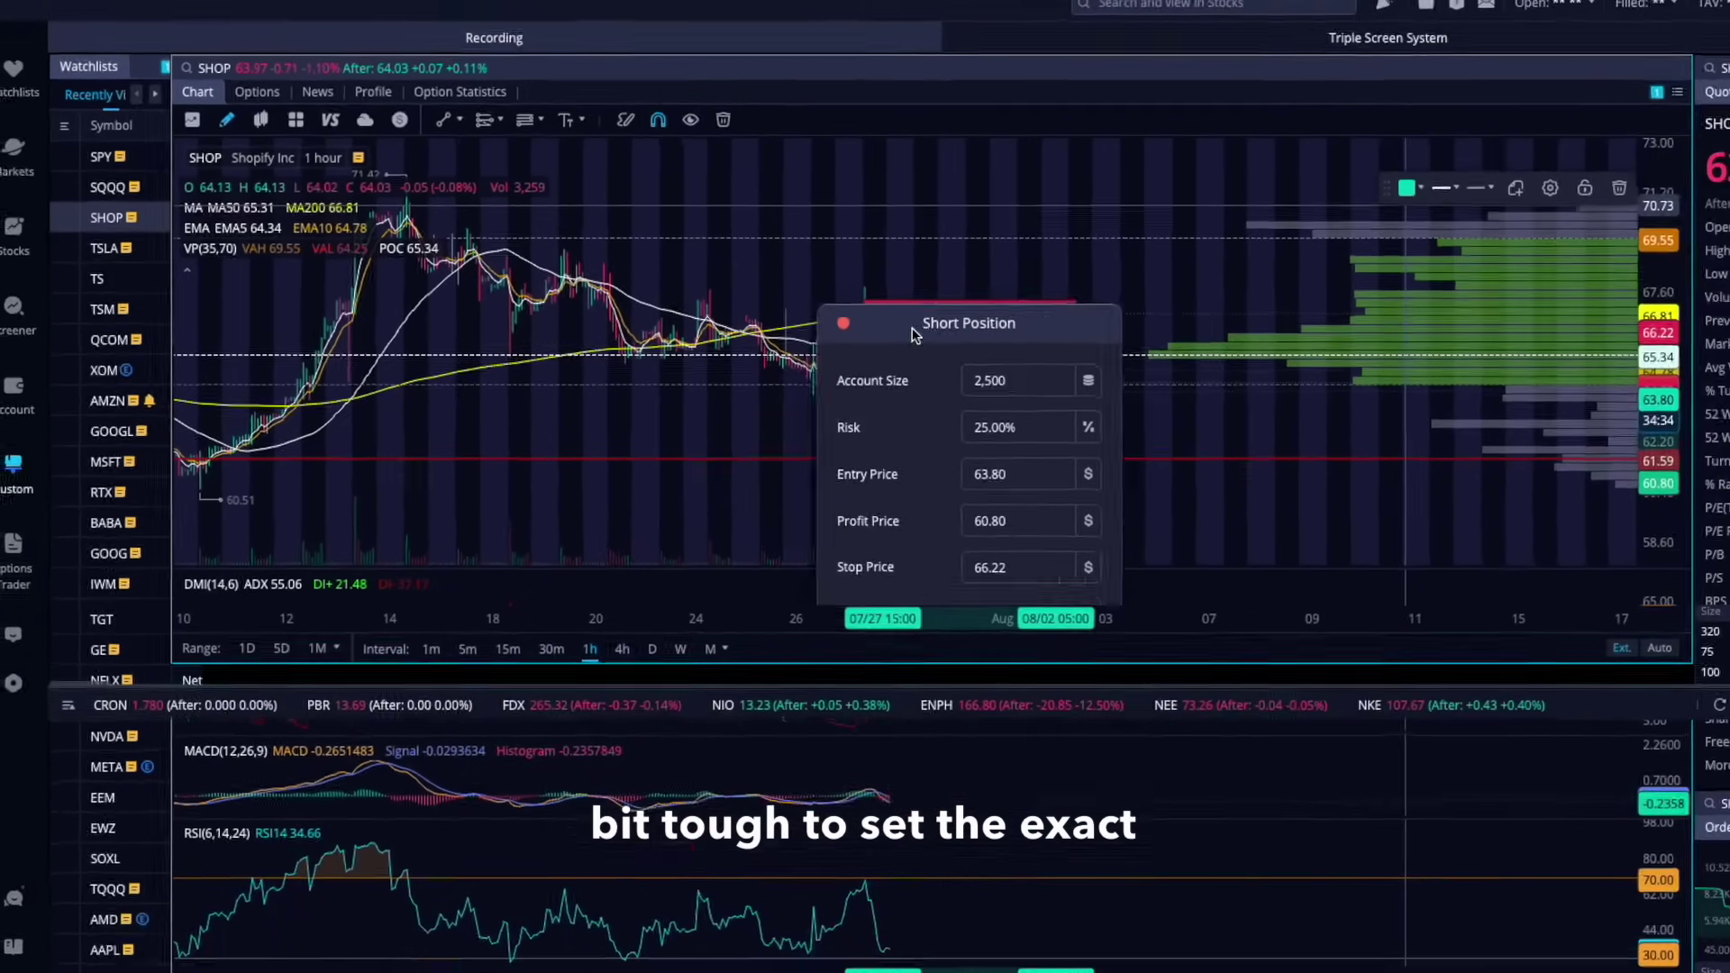
drag(1122, 371, 1450, 317)
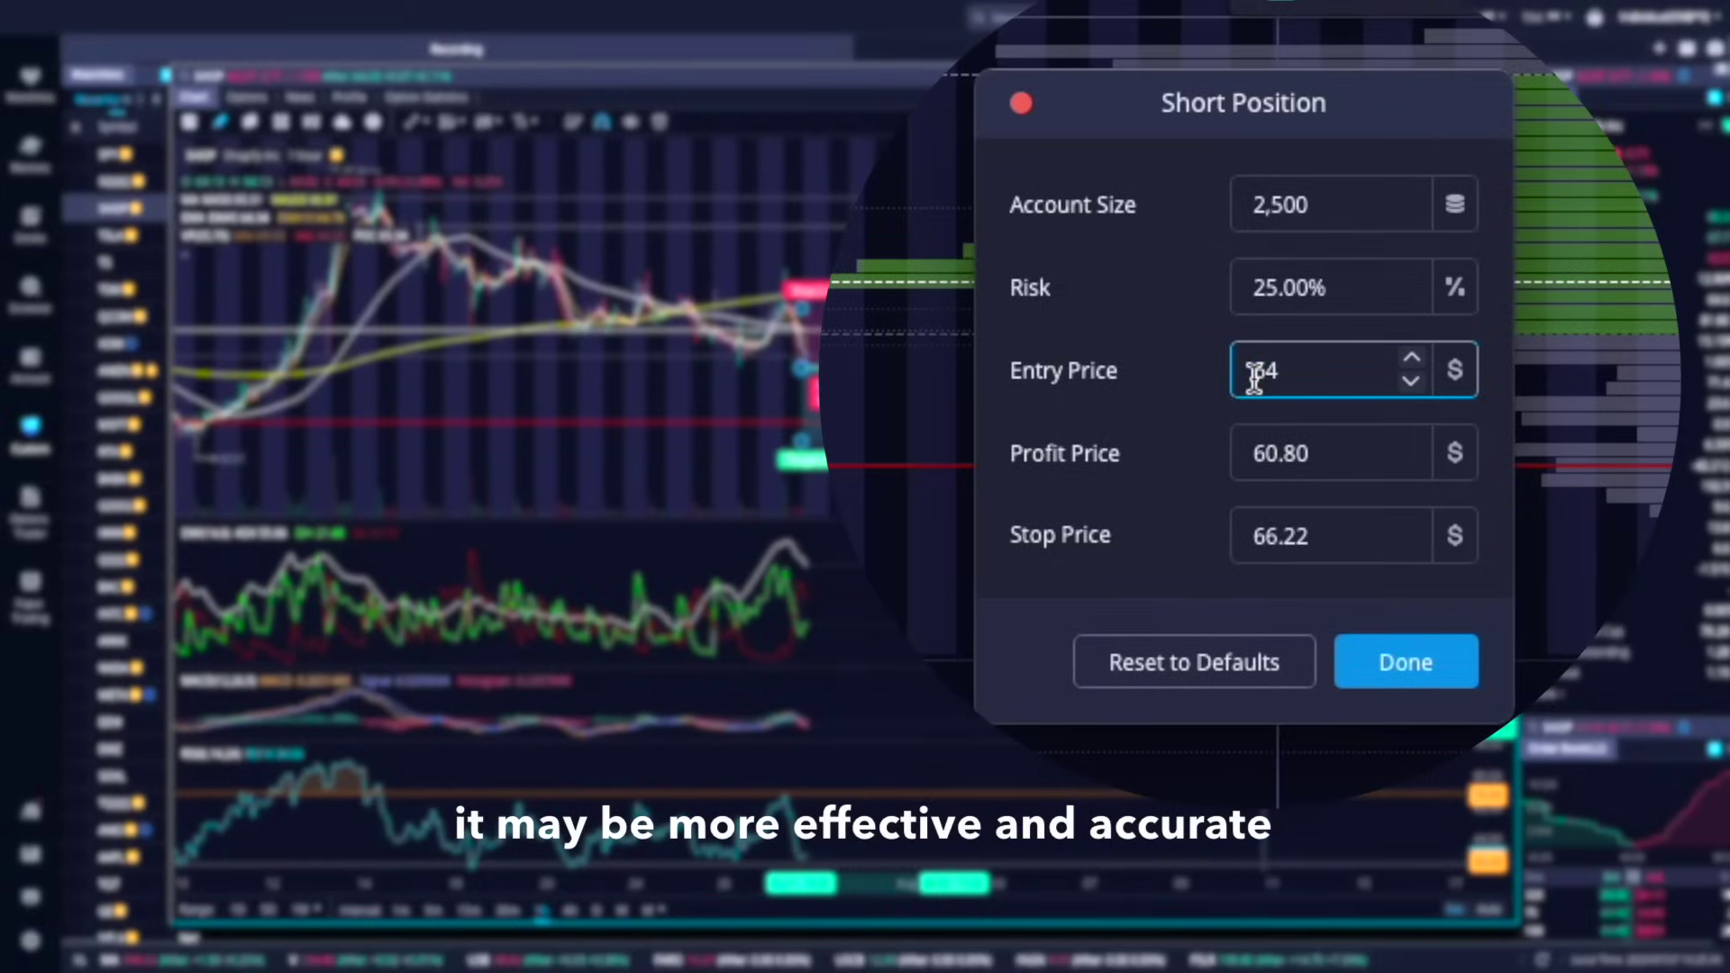
drag(1314, 453, 1284, 455)
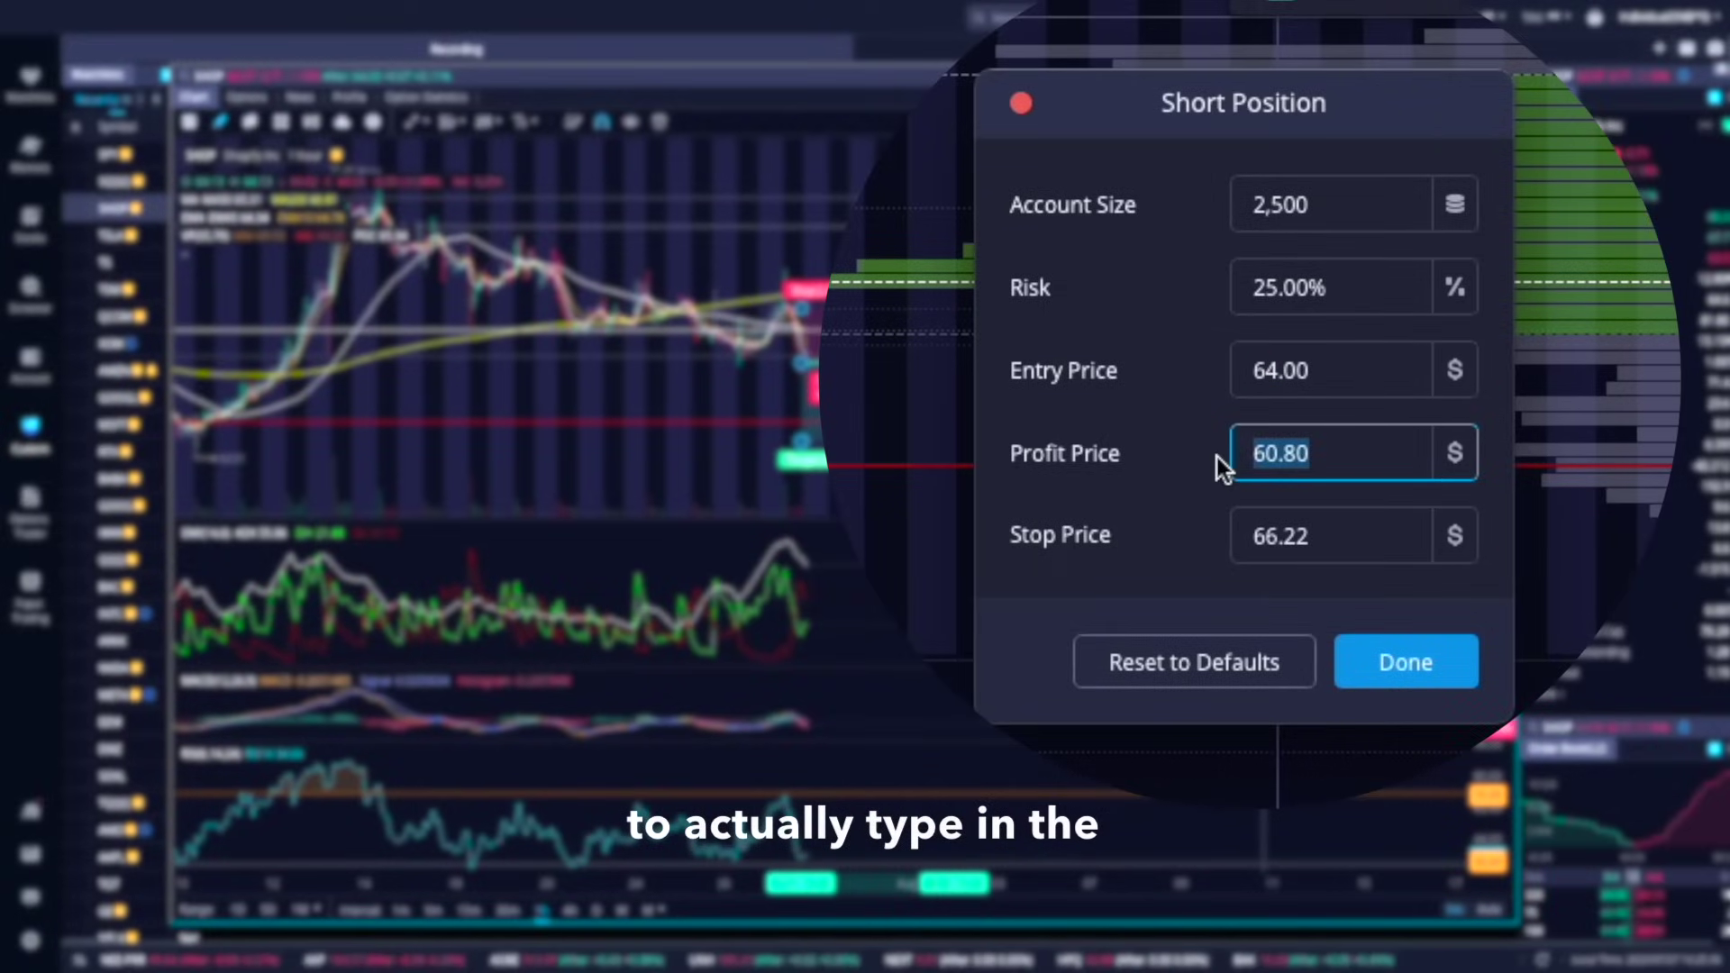
text(61)
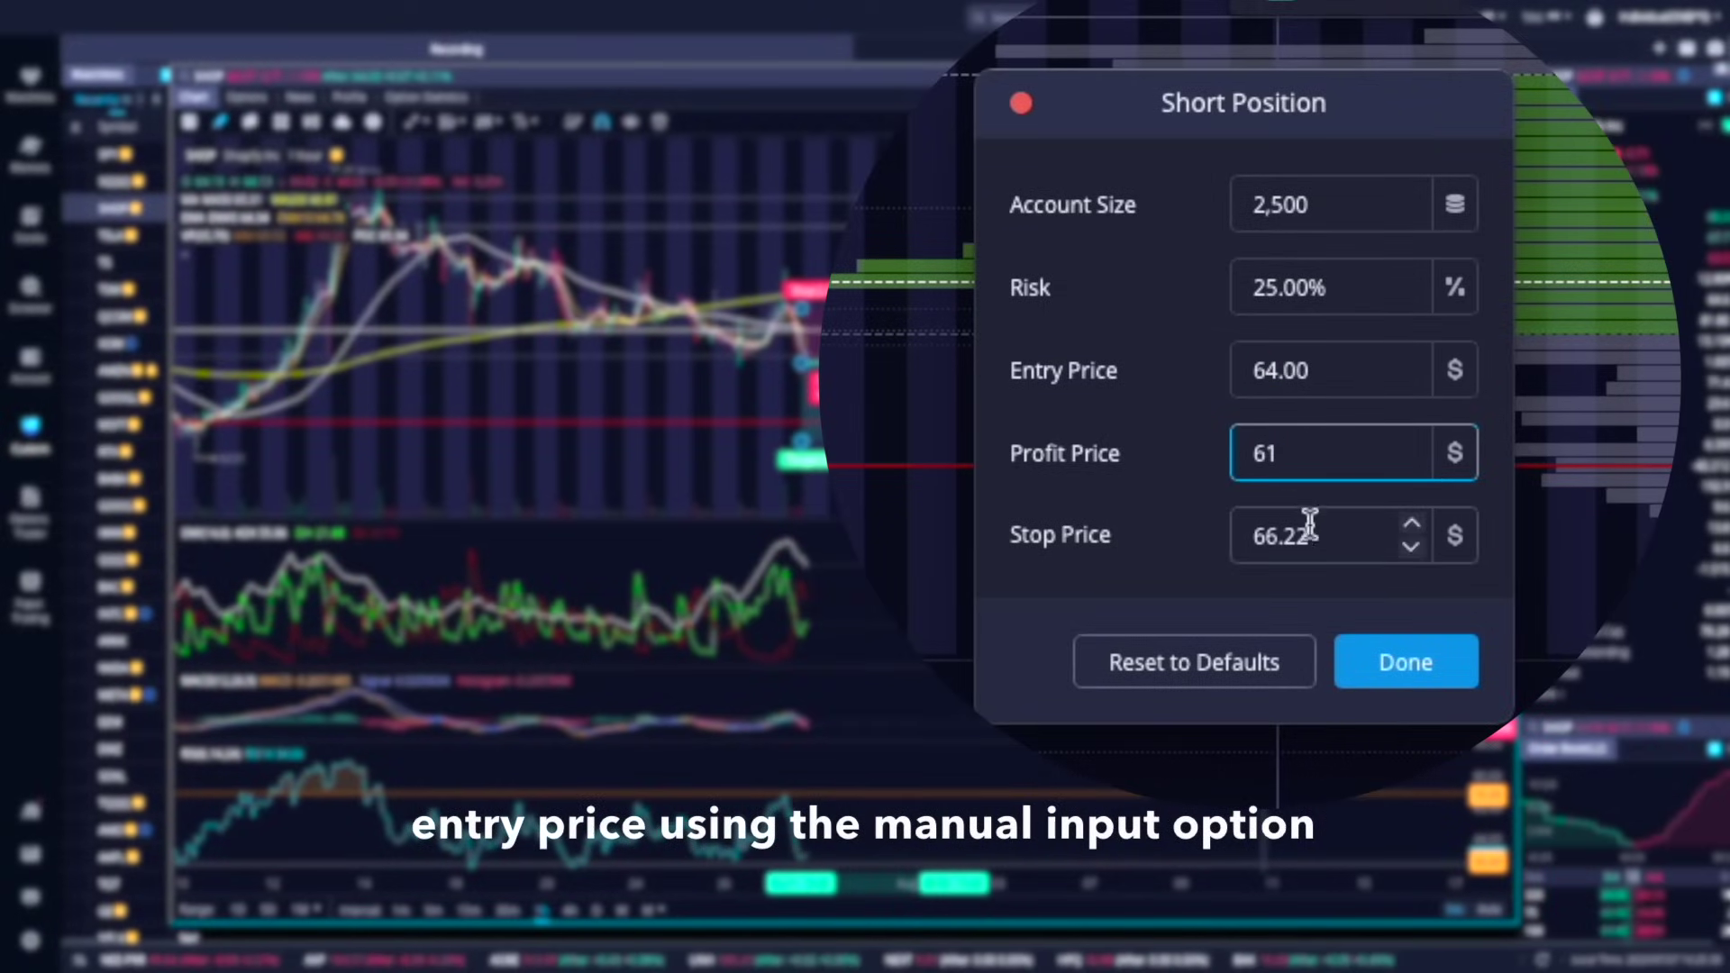
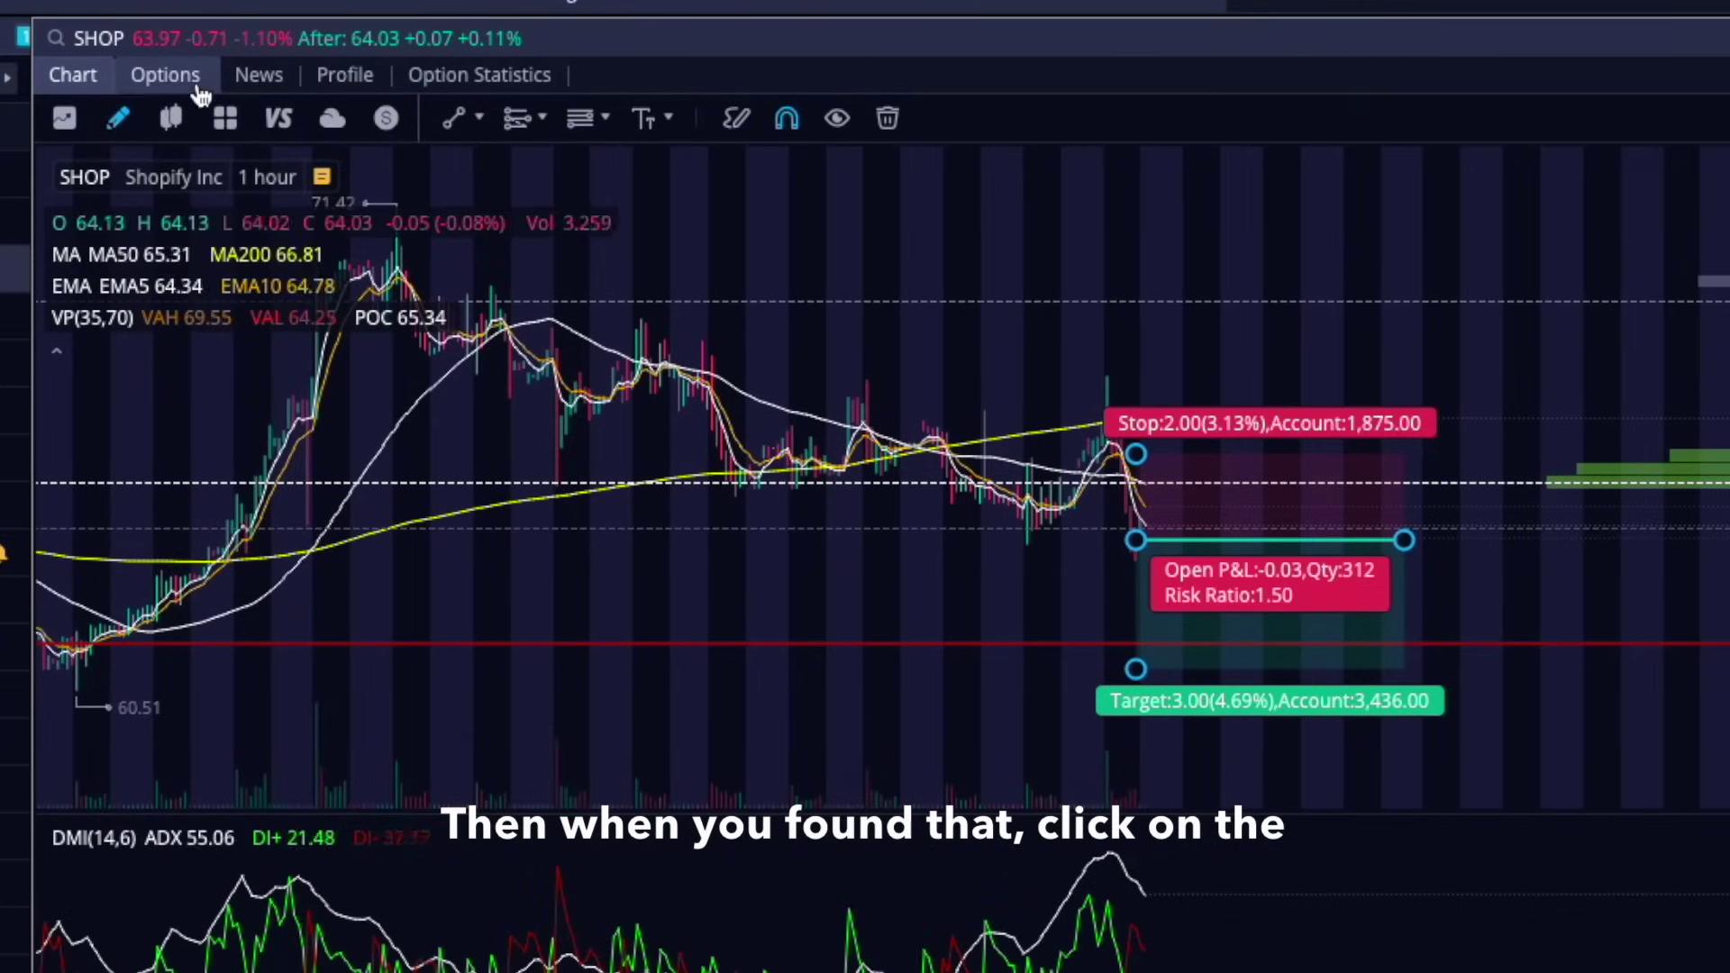
Open the SHOP options chain, collapse the 28 Jul 23 expiration and expand the 18 Aug 23 contracts down to the $55 strike
click(171, 88)
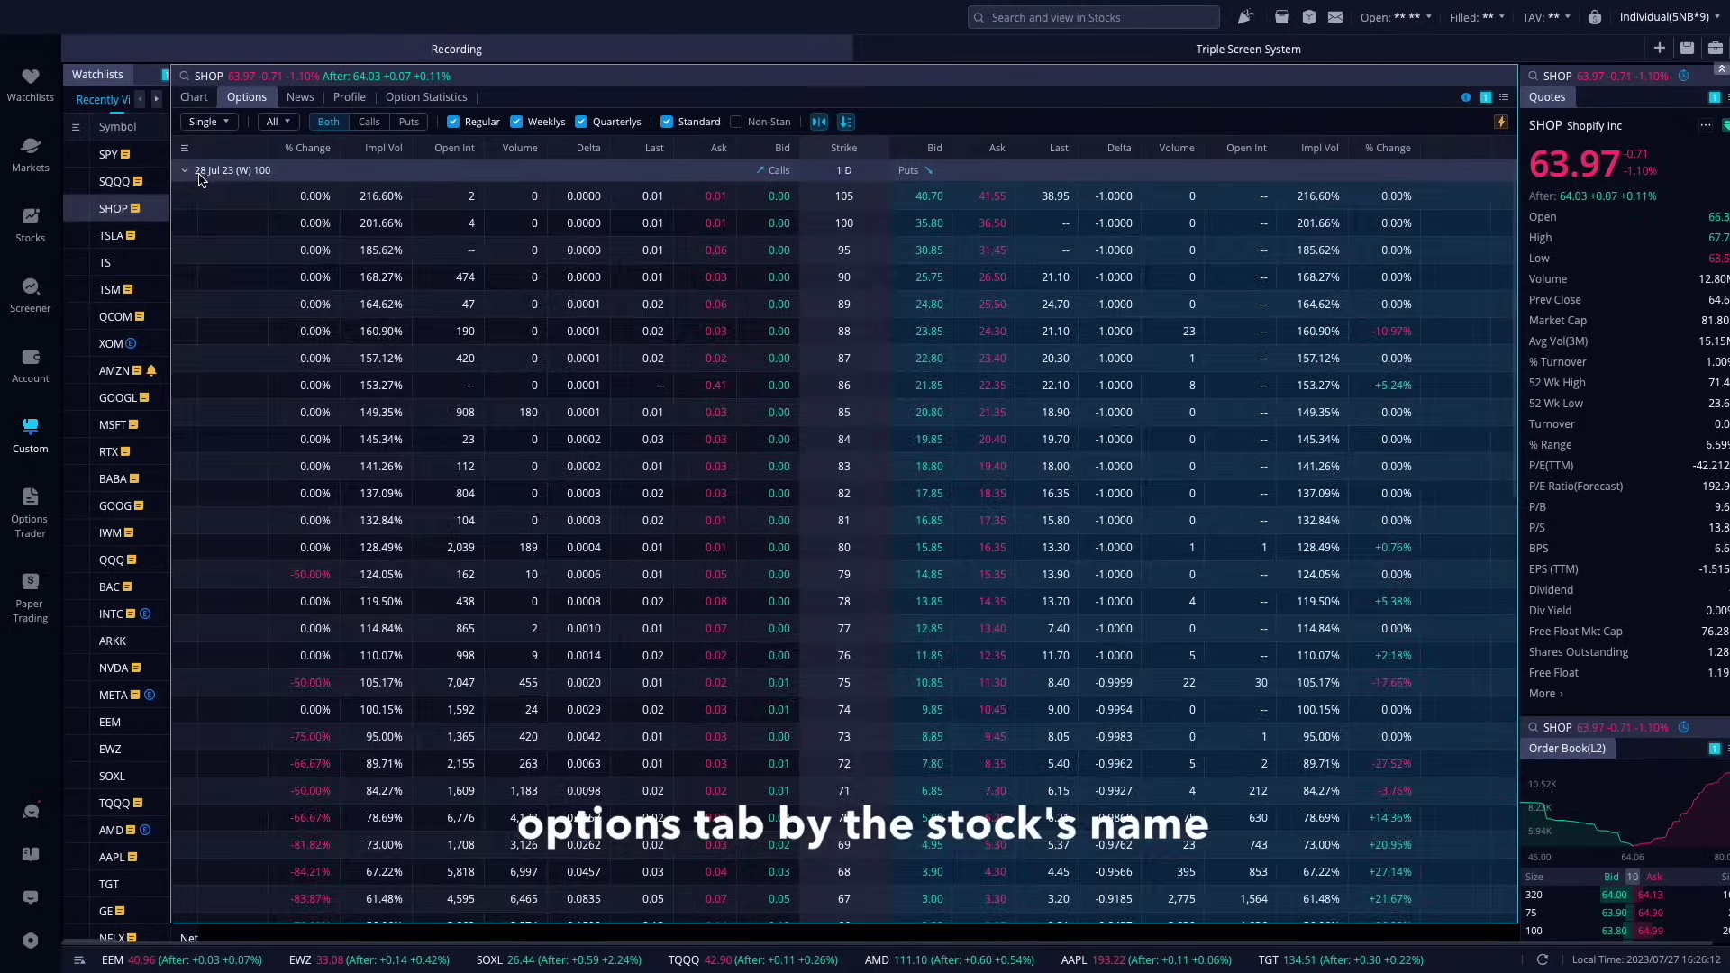
click(57, 203)
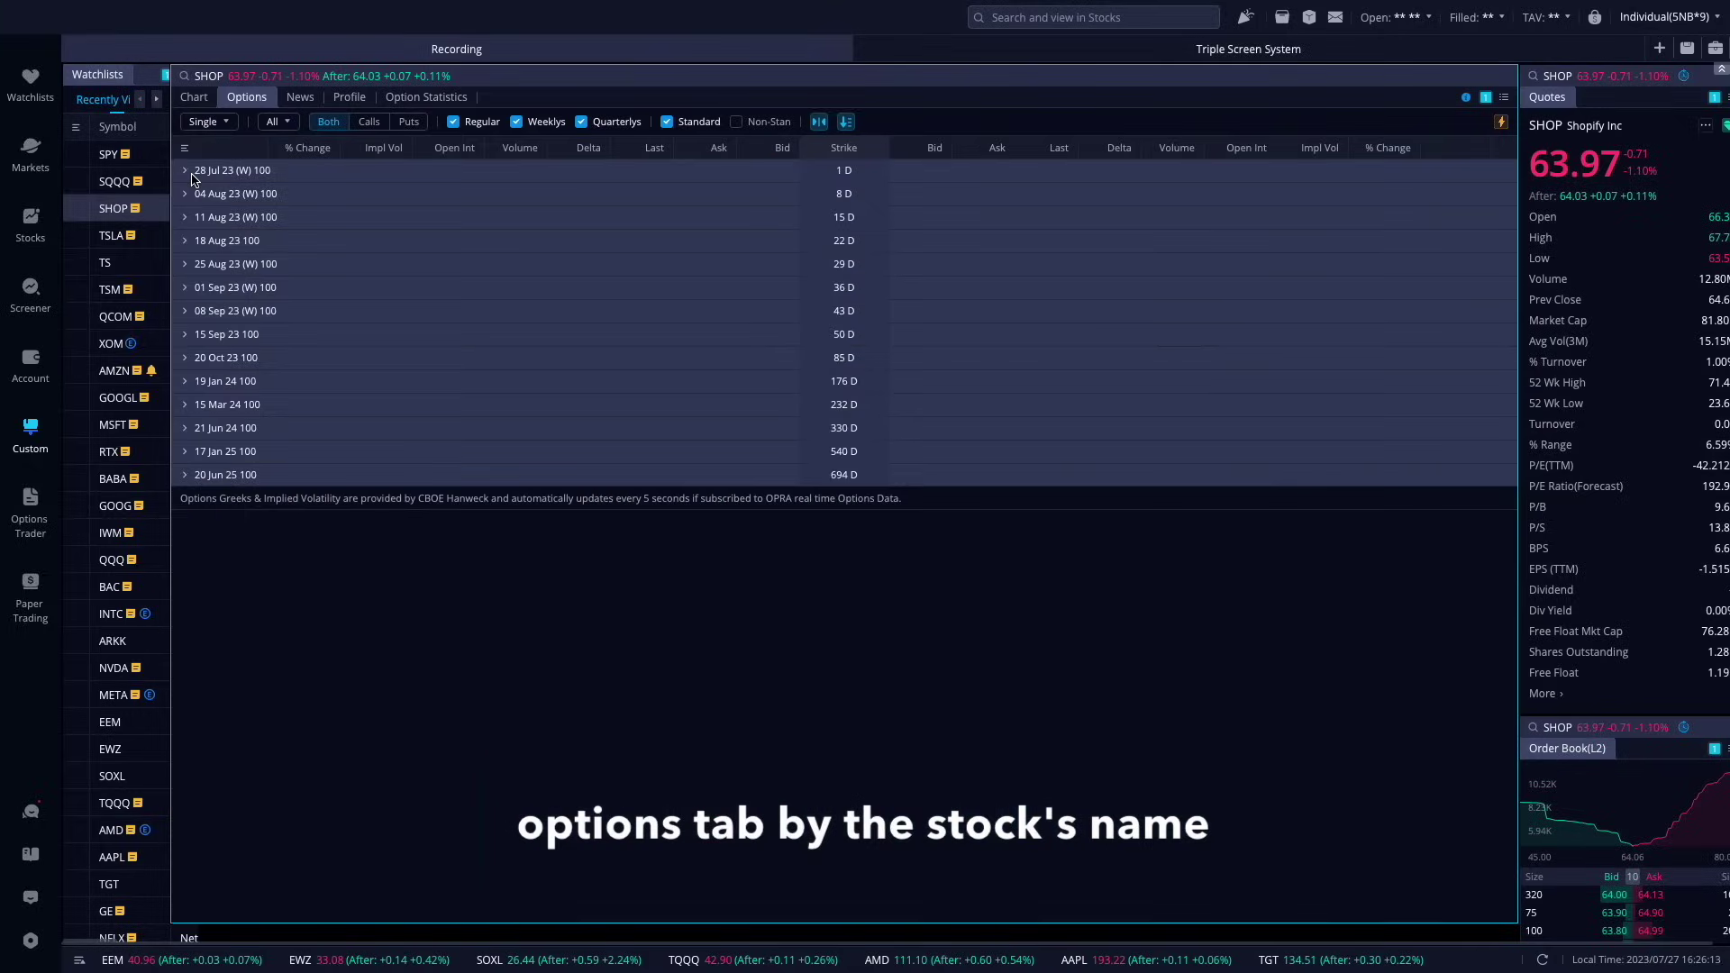
click(191, 241)
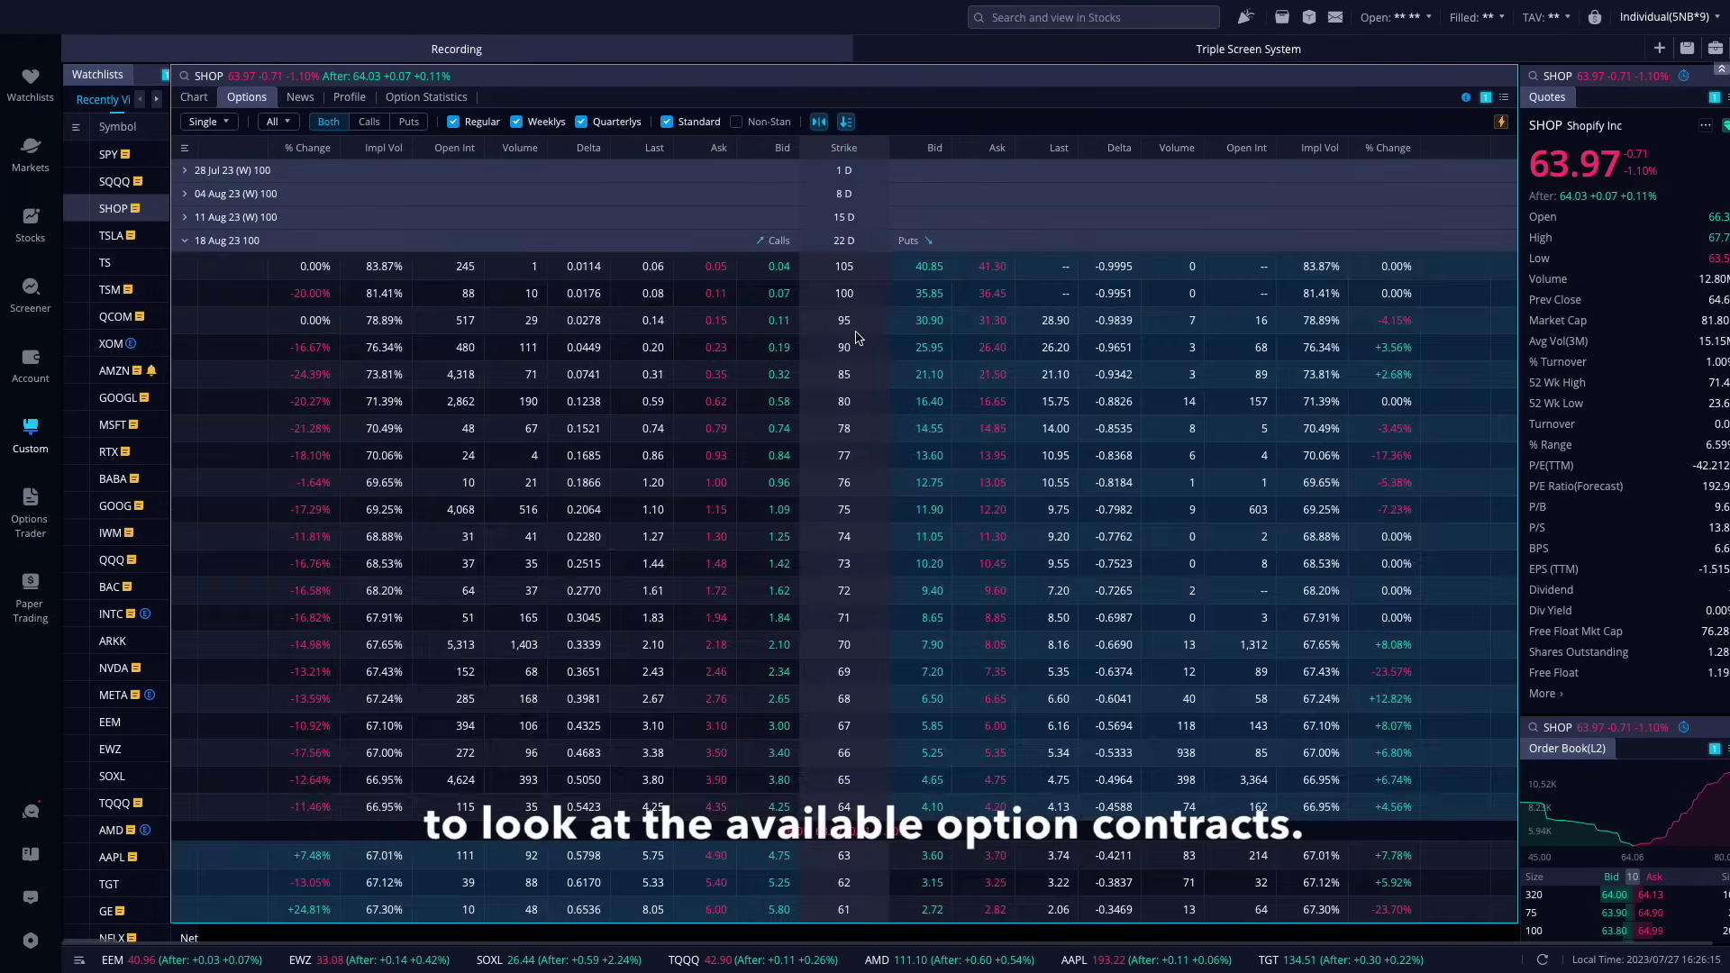
scroll(862, 330, down, 2)
scroll(862, 330, down, 2)
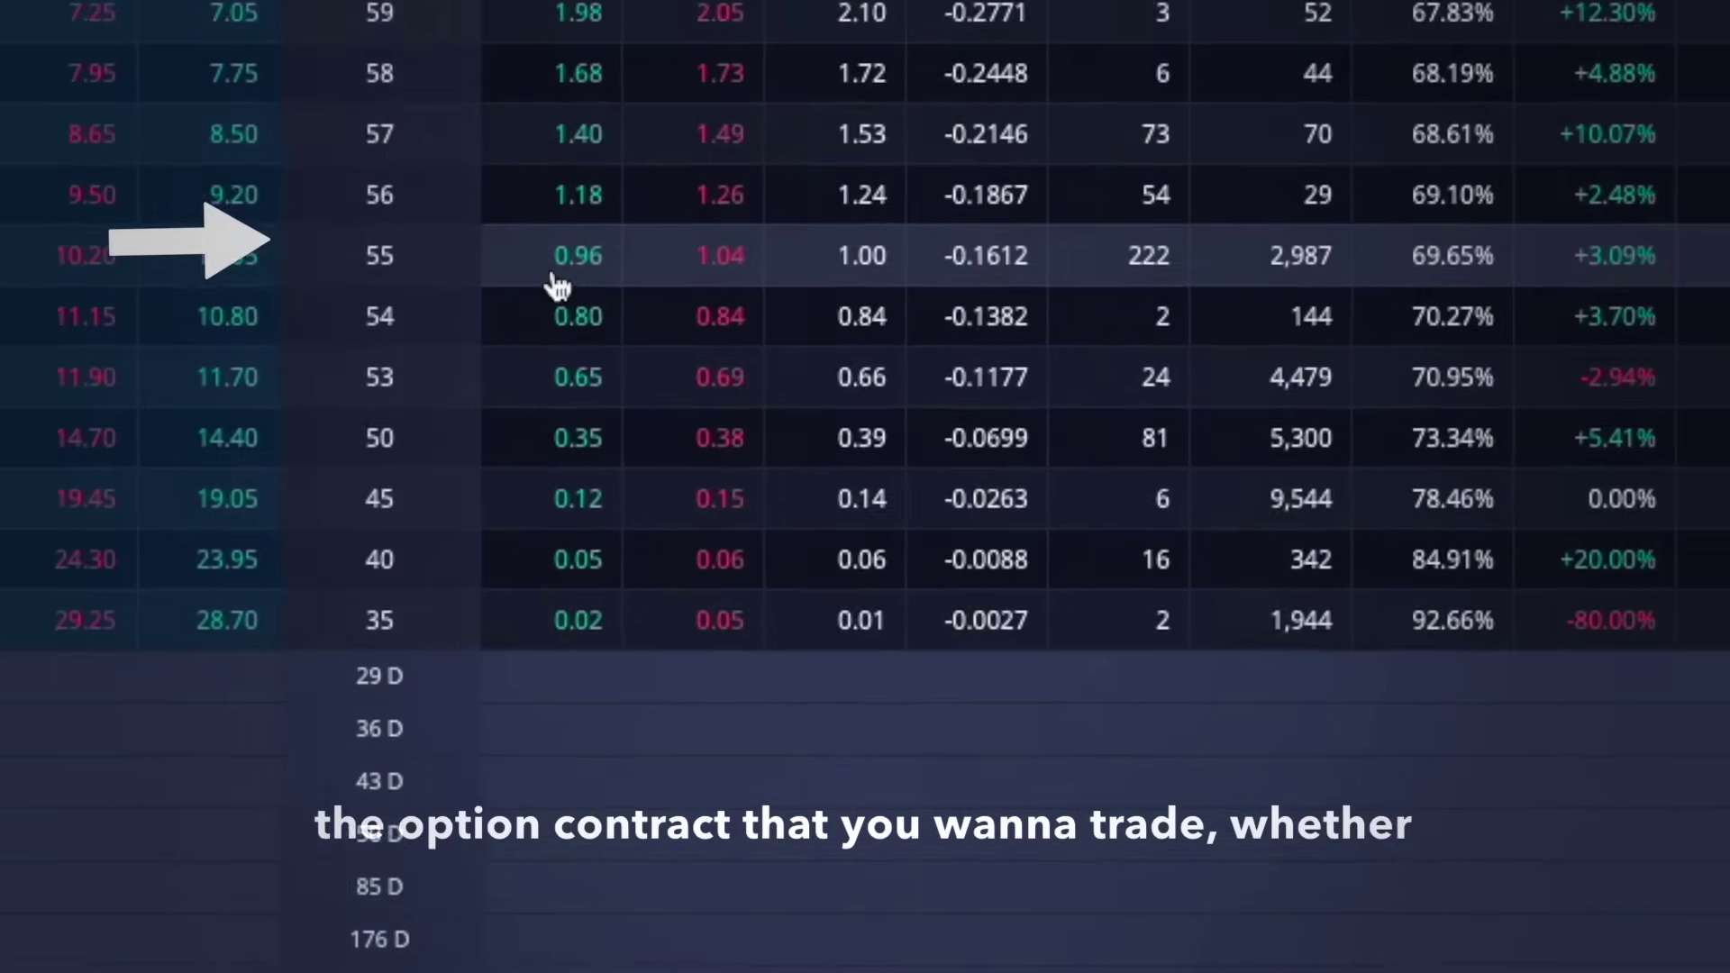
Open a chart widget for the SHOP $55 18 Aug 23 put and dock it beside Option Statistics
right_click(500, 261)
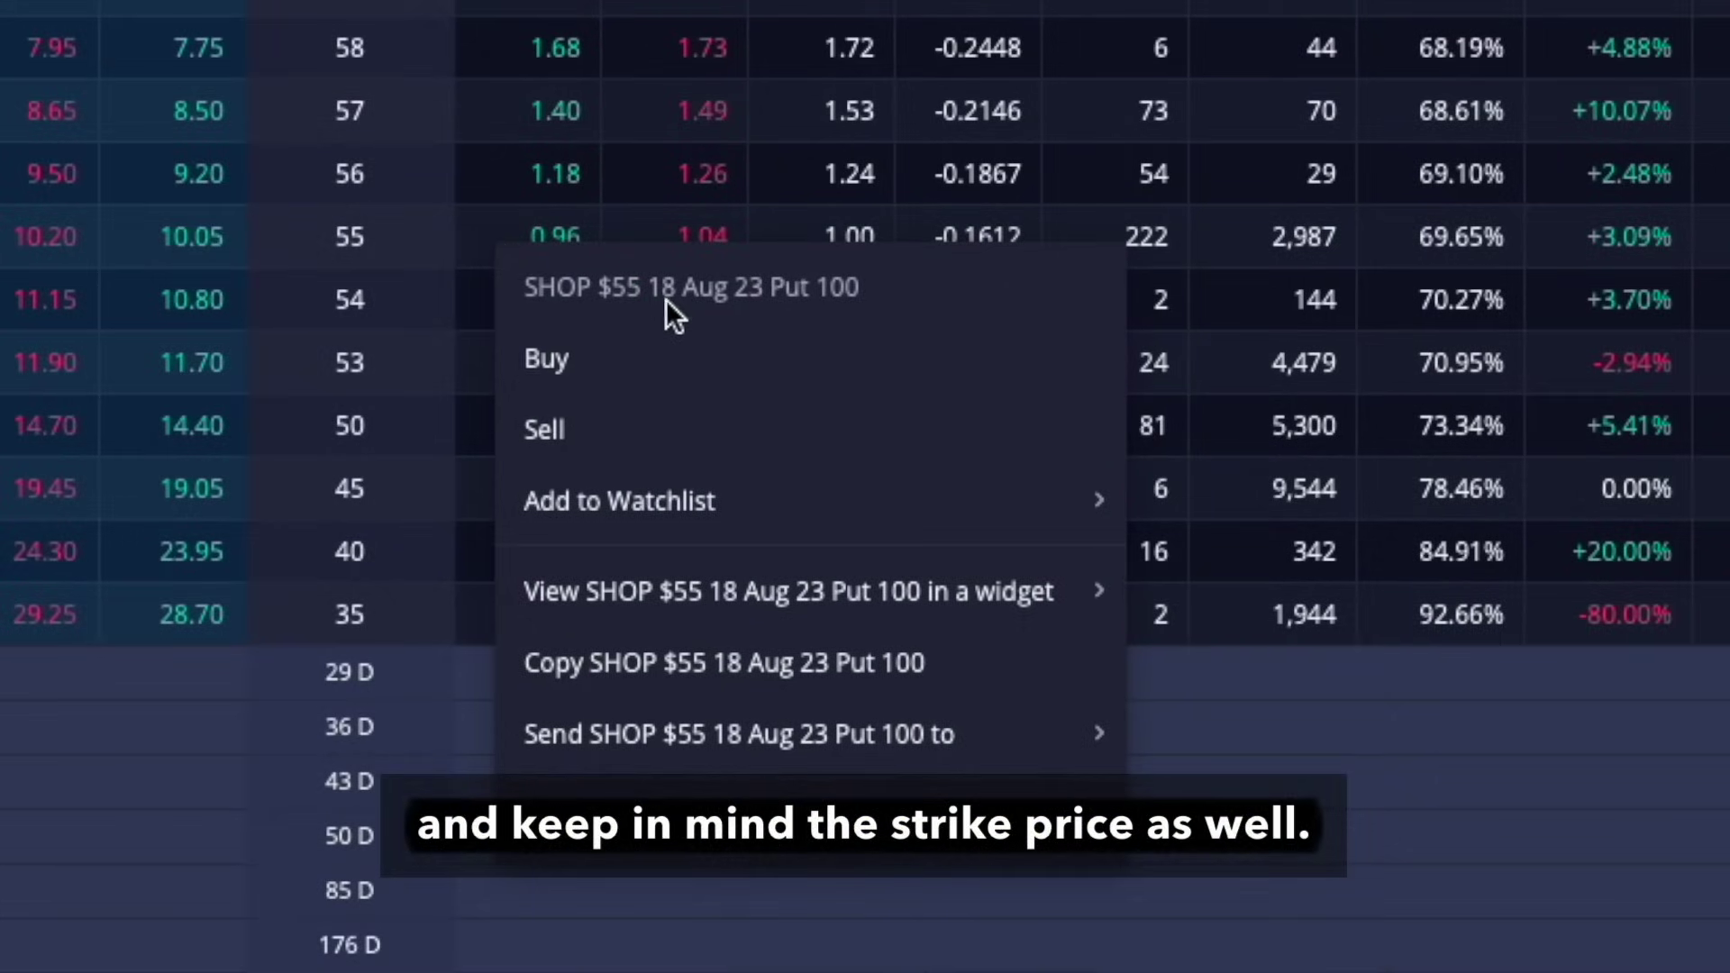
mouse_move(876, 510)
mouse_move(952, 578)
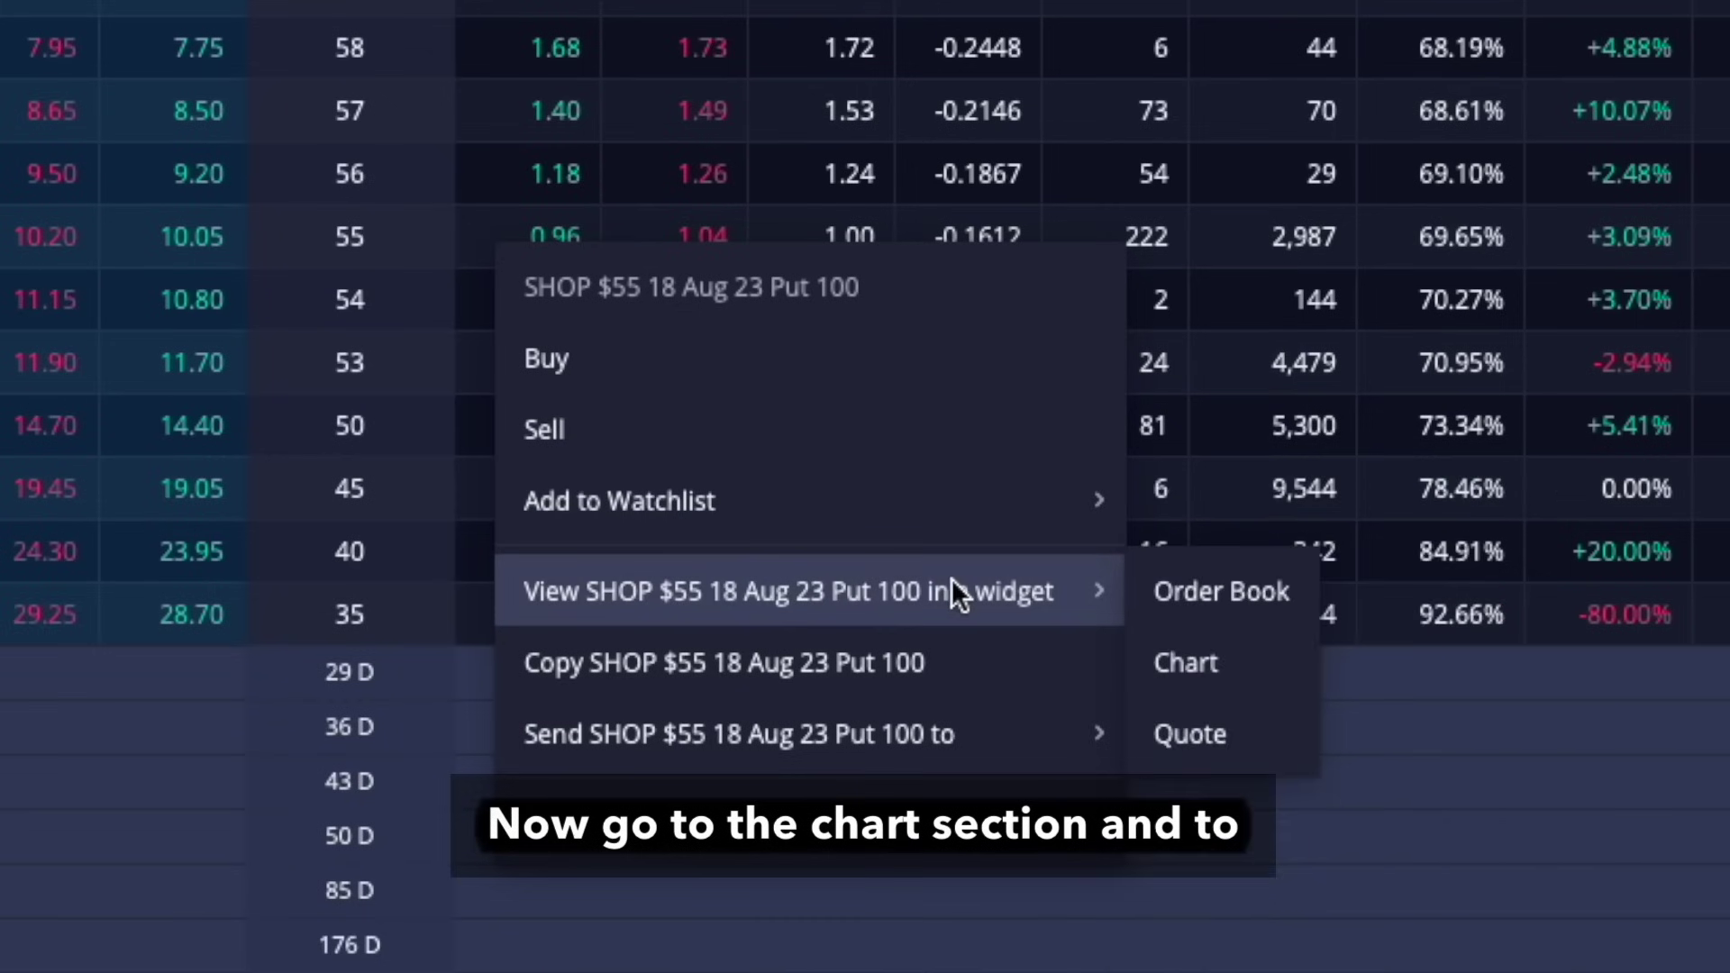
click(1279, 664)
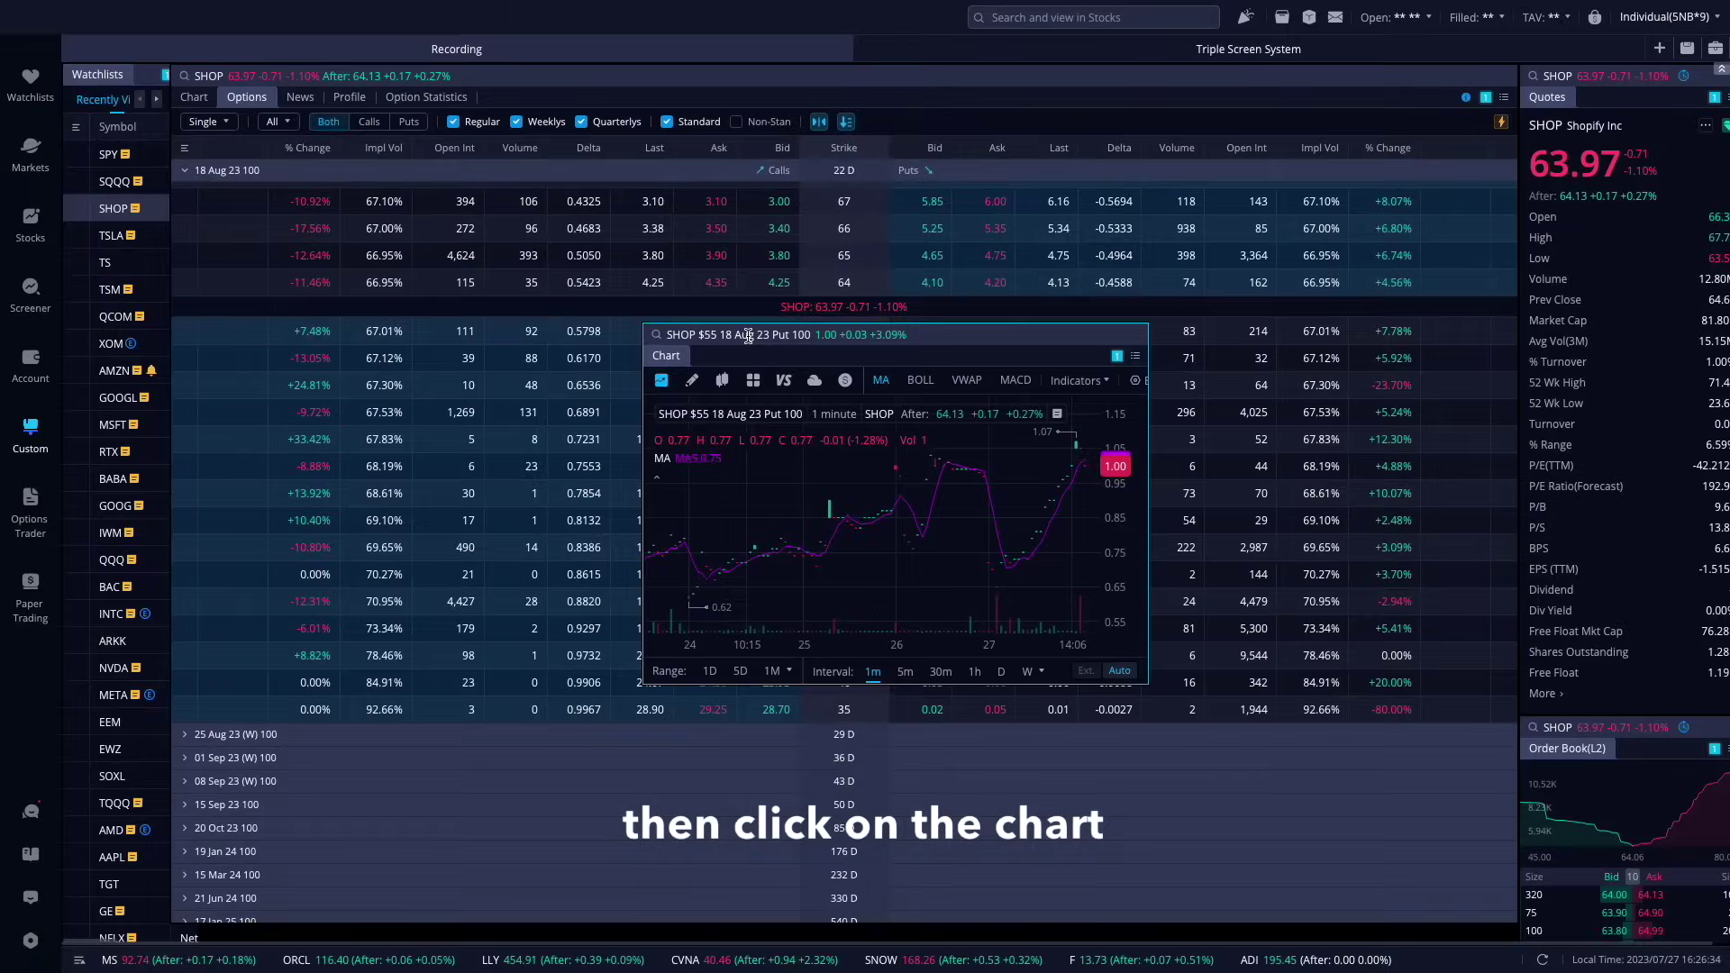
drag(748, 336, 520, 108)
Draw a long position on the put chart with entry about 1.04, target about 1.51 and stop about 0.74, and return to the SHOP stock chart
scroll(746, 355, down, 5)
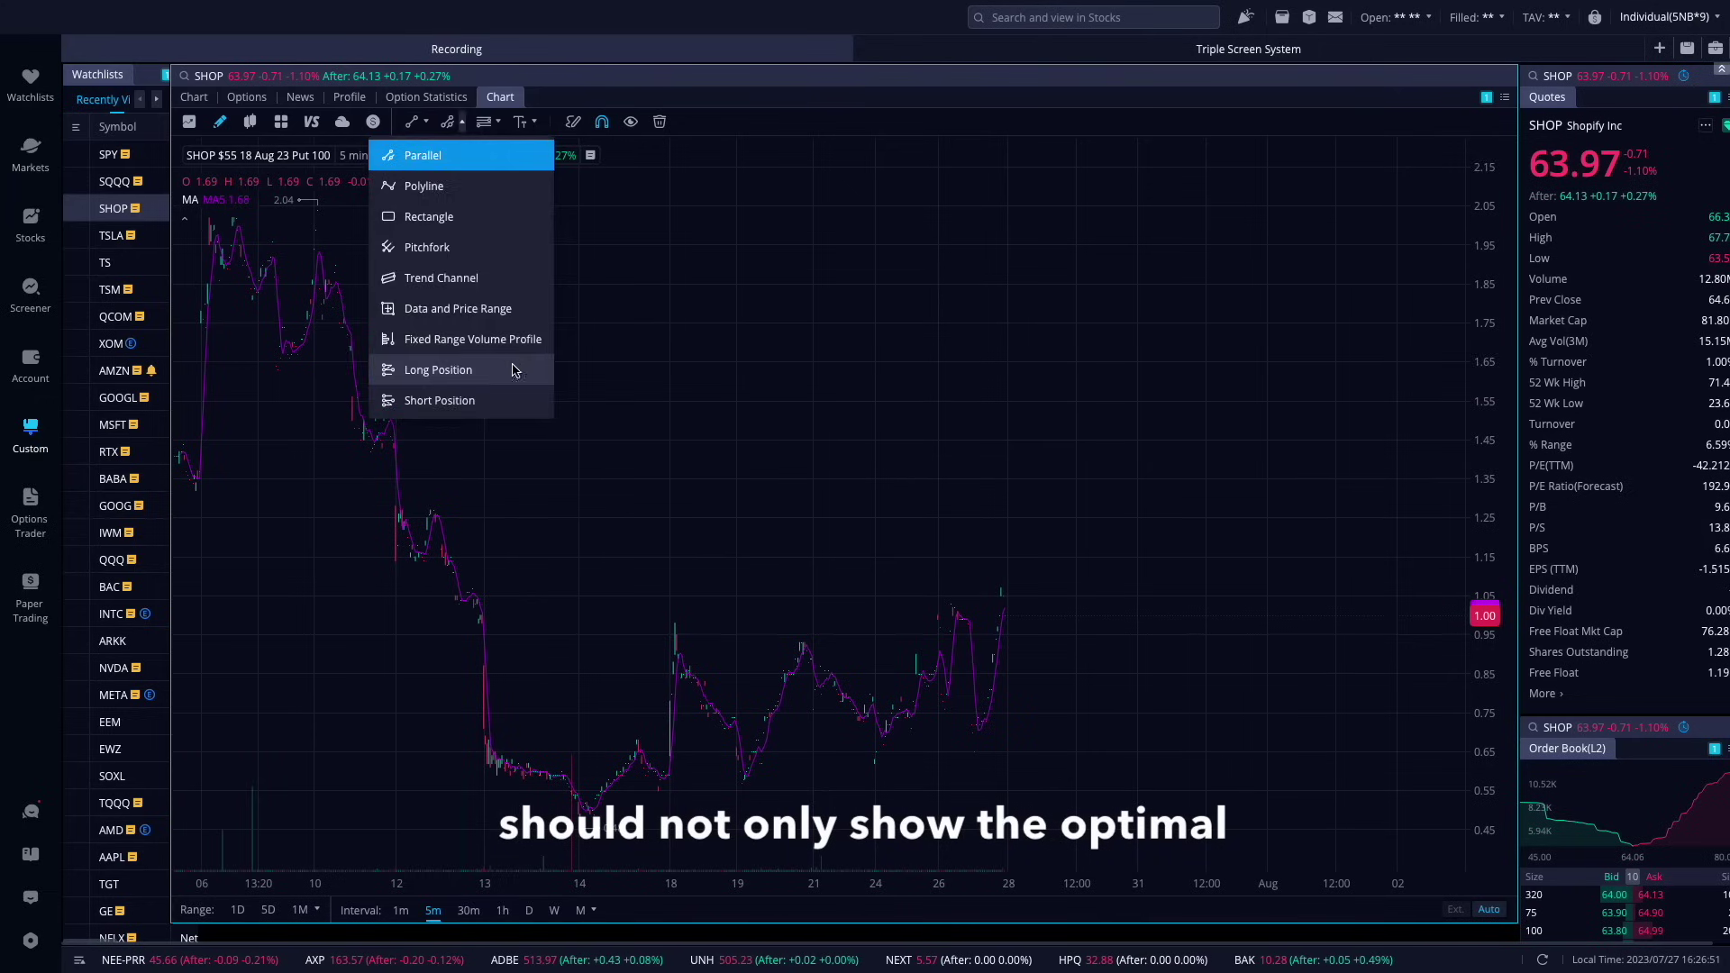
click(511, 369)
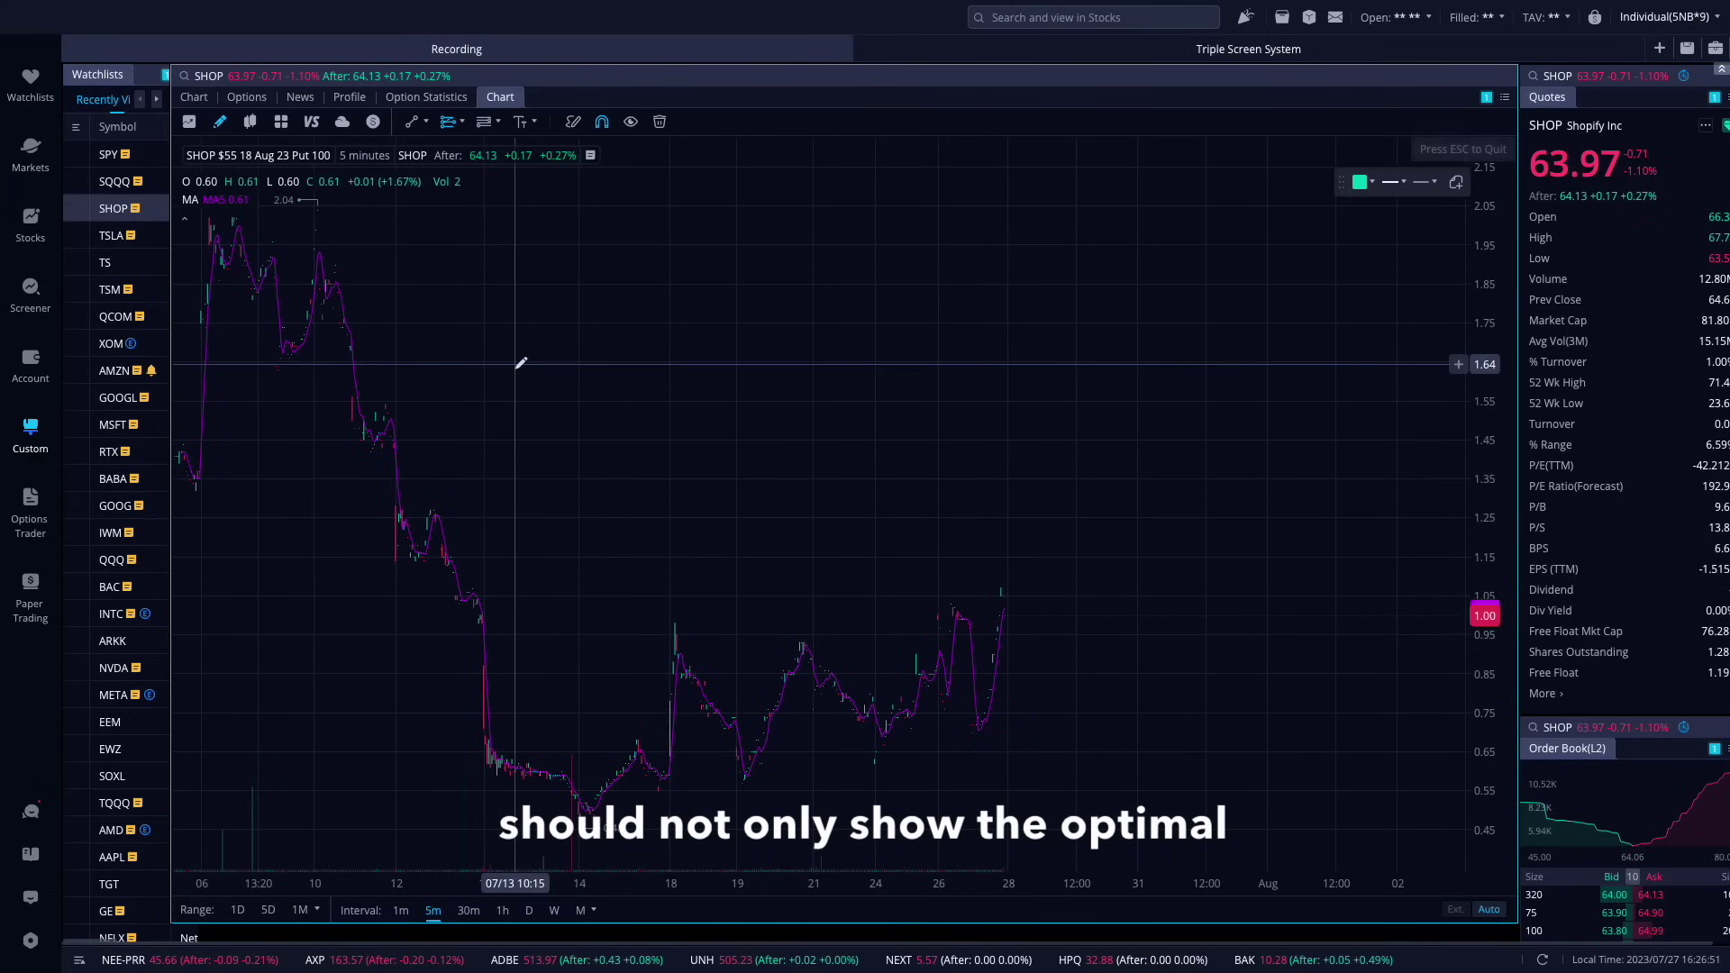
click(1035, 601)
drag(1035, 521, 1035, 422)
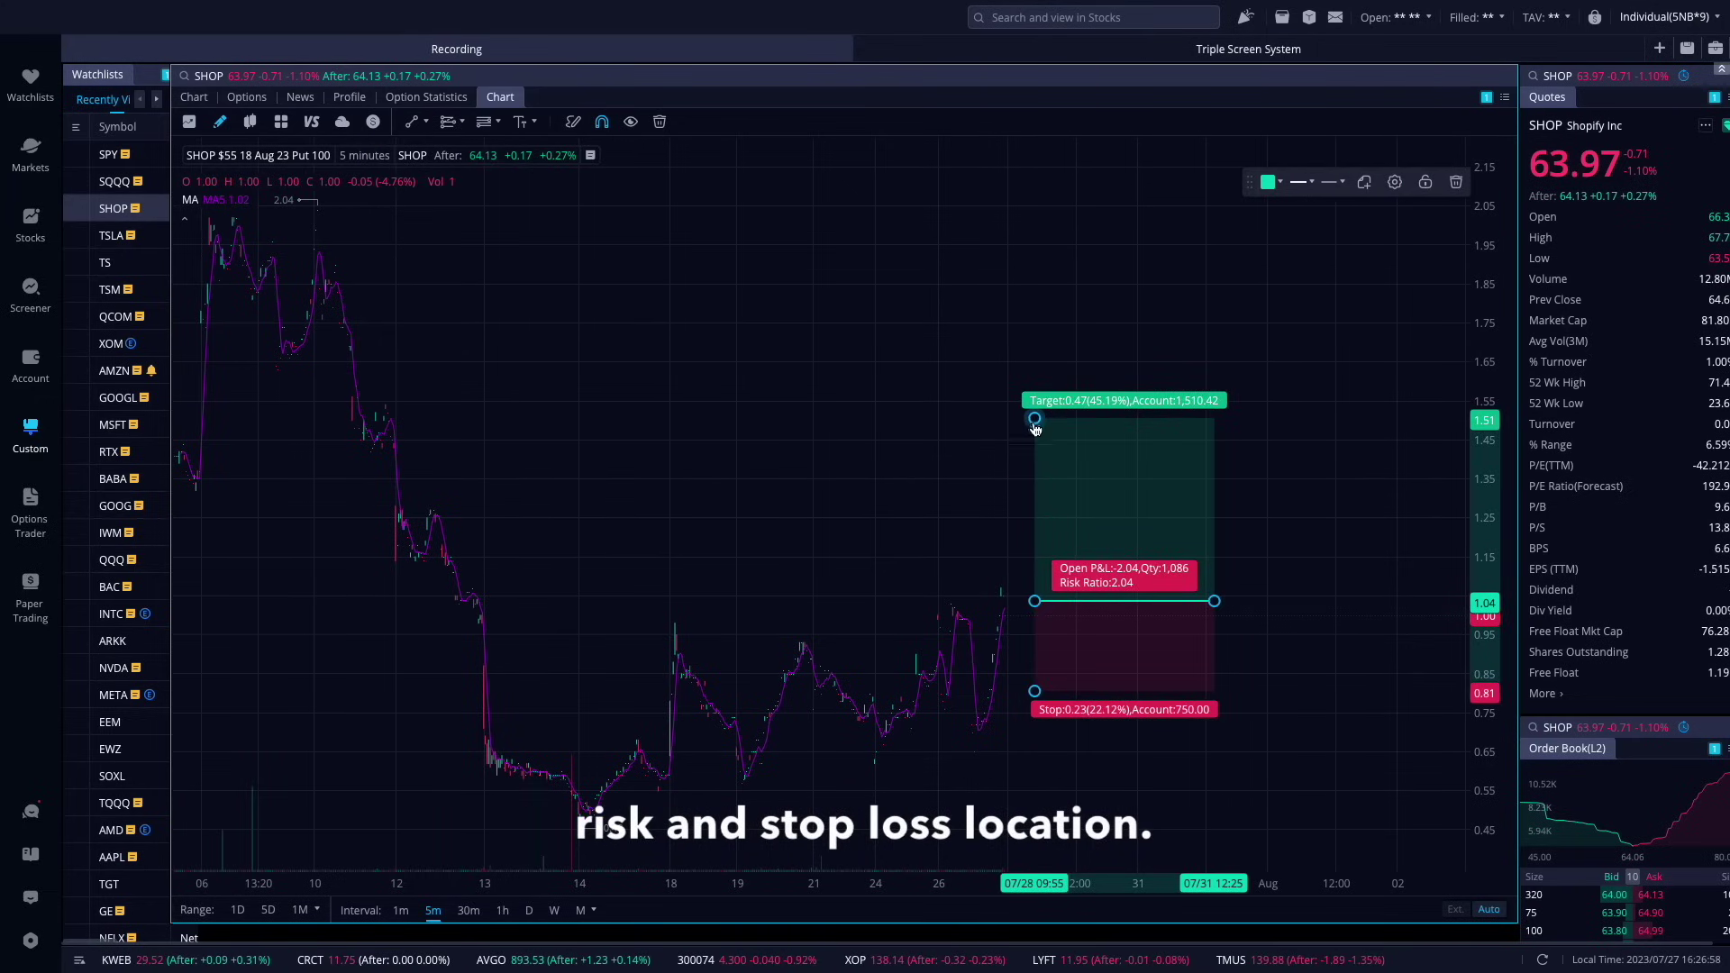
drag(1035, 691, 1033, 717)
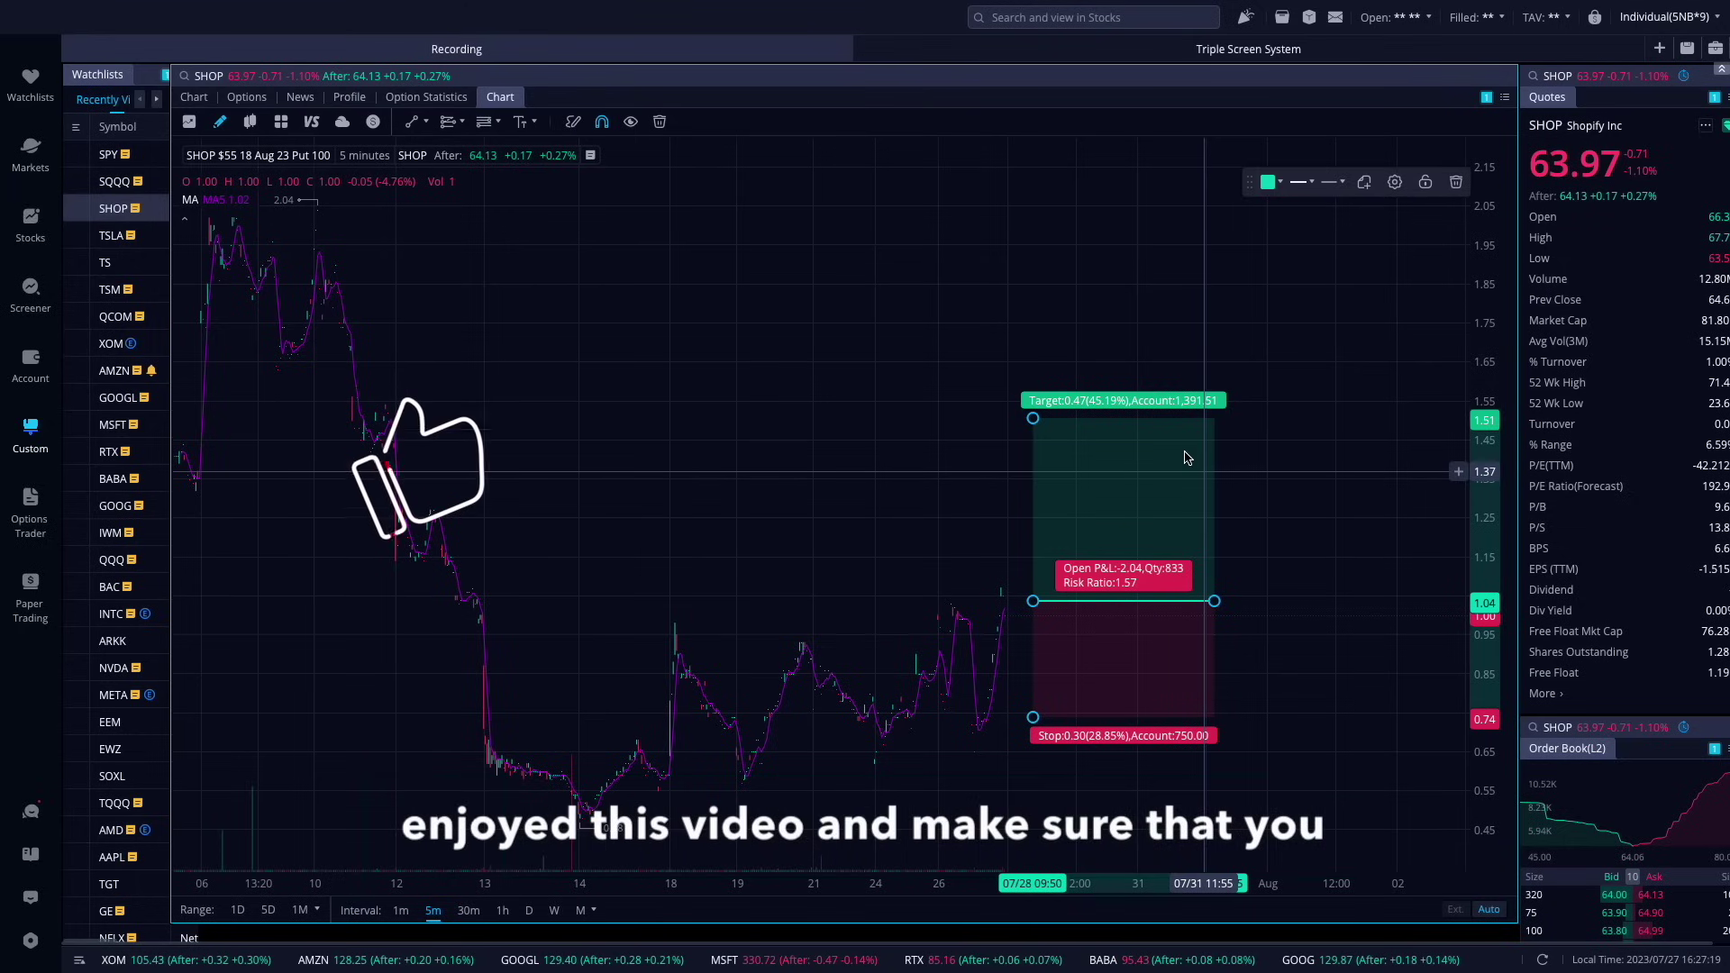
click(194, 97)
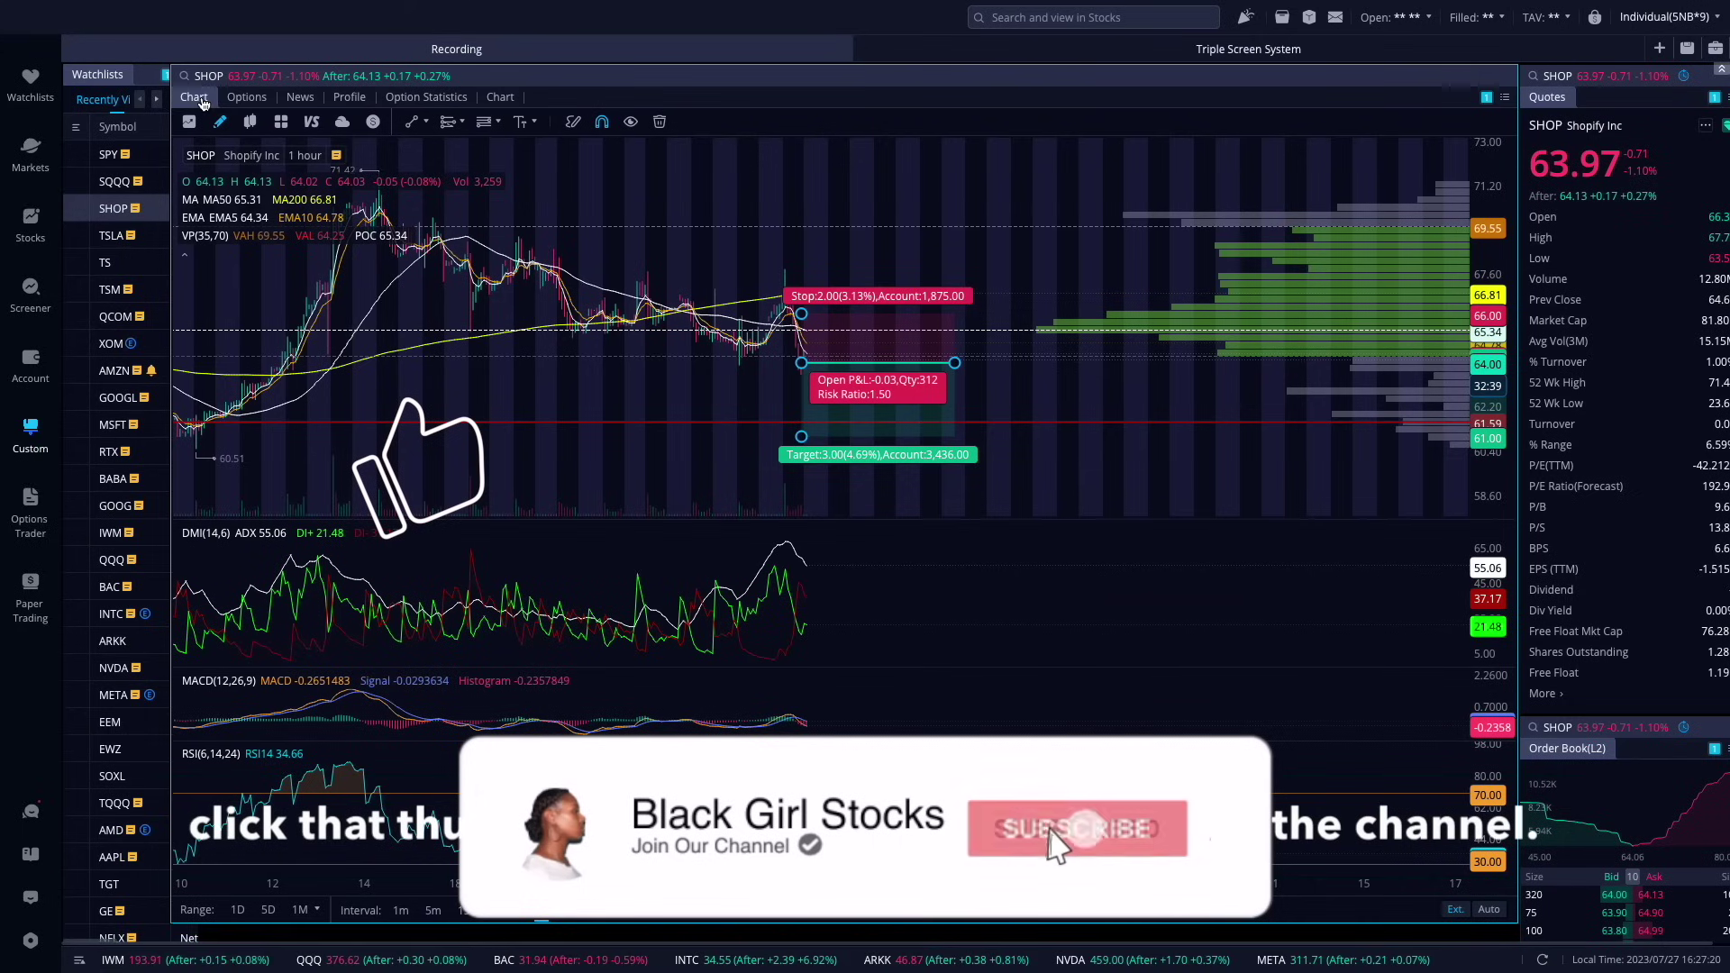